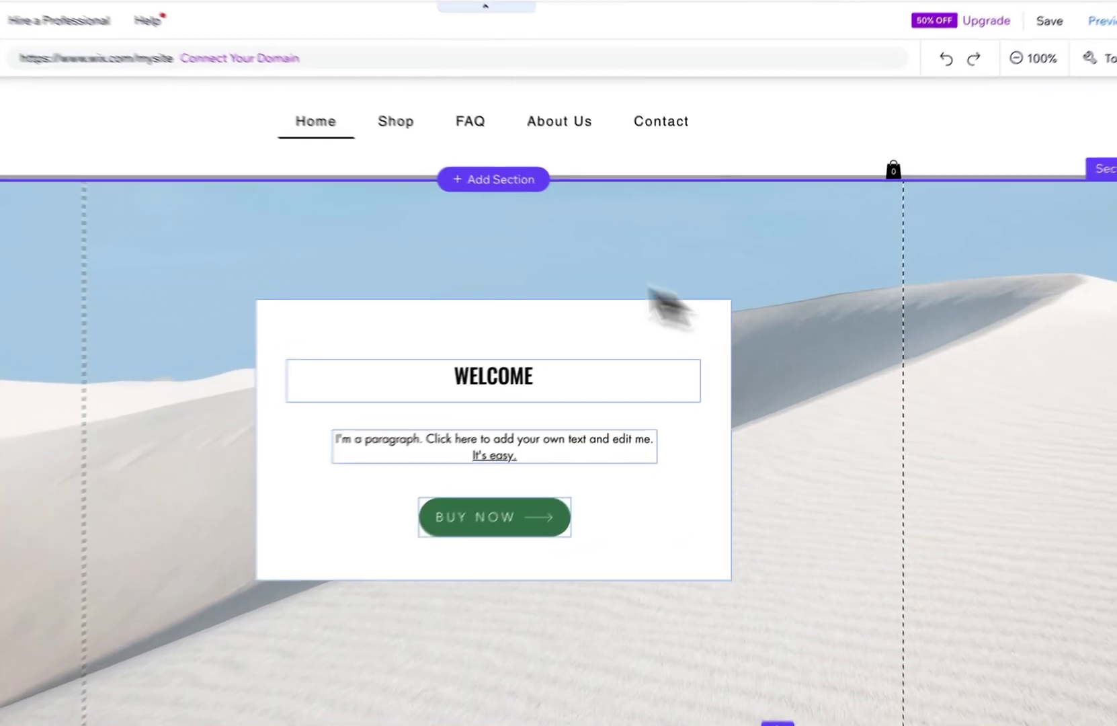
Bring up the Change Section Background option for the dune-backed Welcome section.
mouse_move(506, 272)
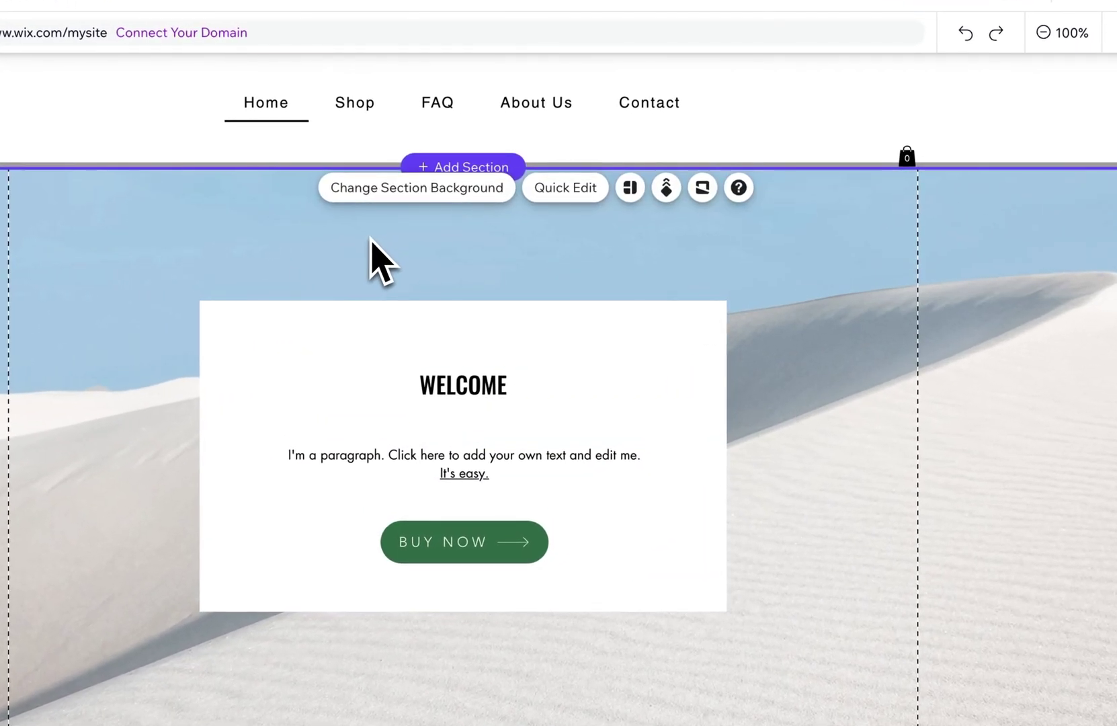
click(397, 204)
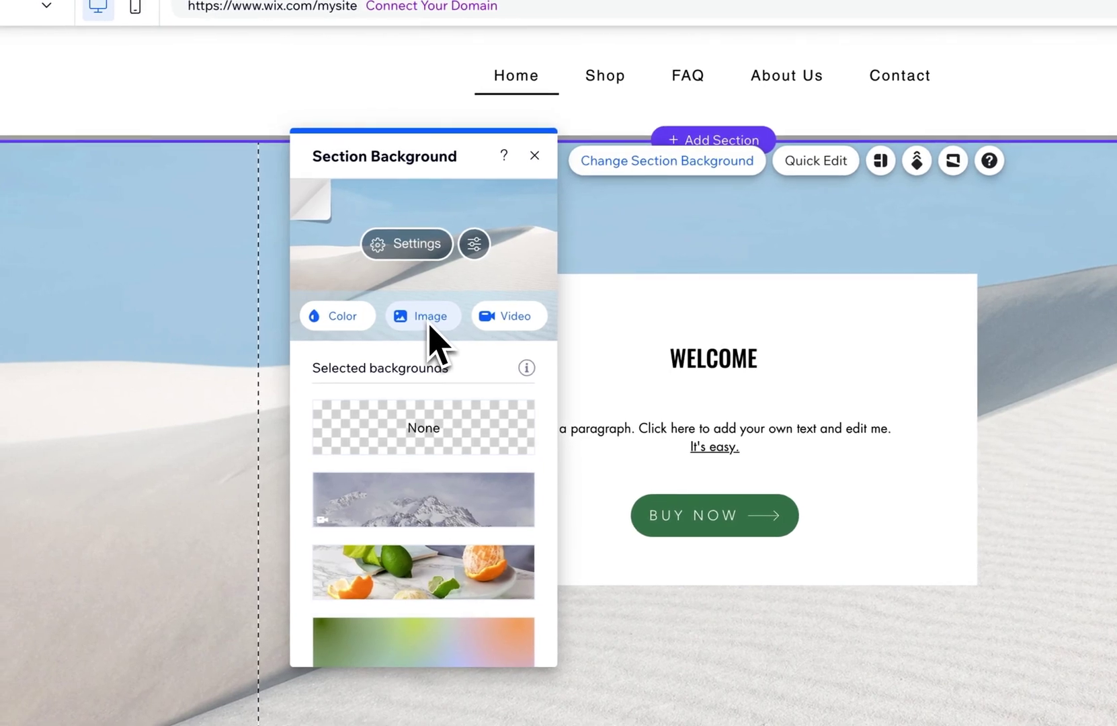
scroll(450, 537, down, 6)
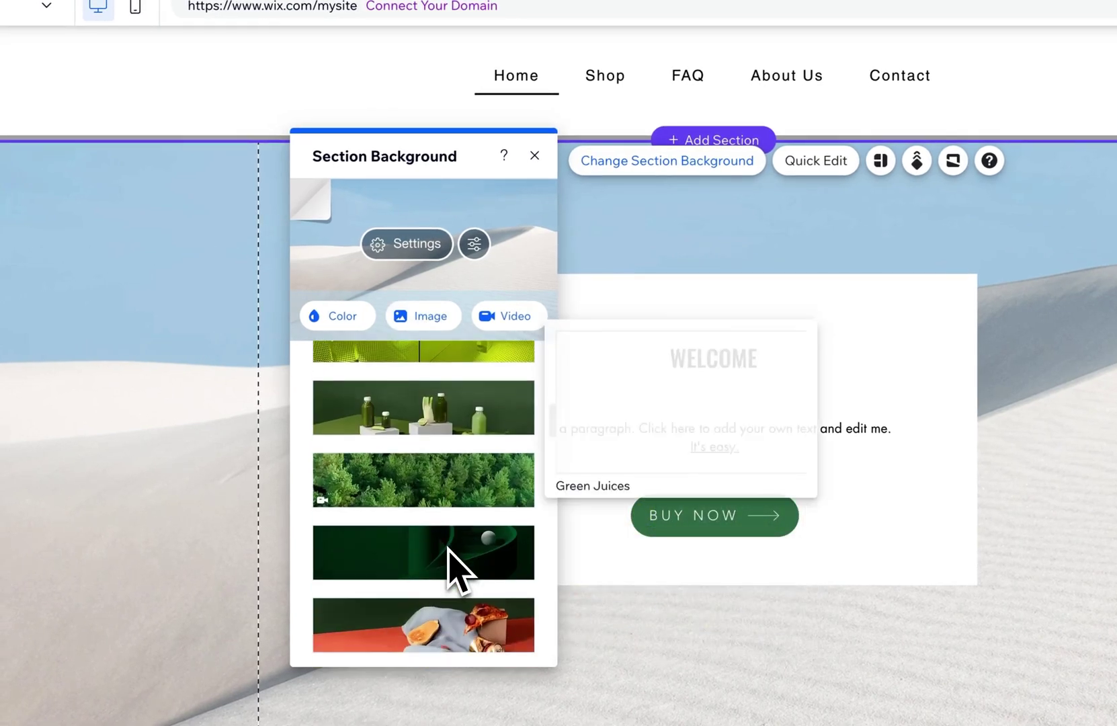
scroll(448, 534, up, 6)
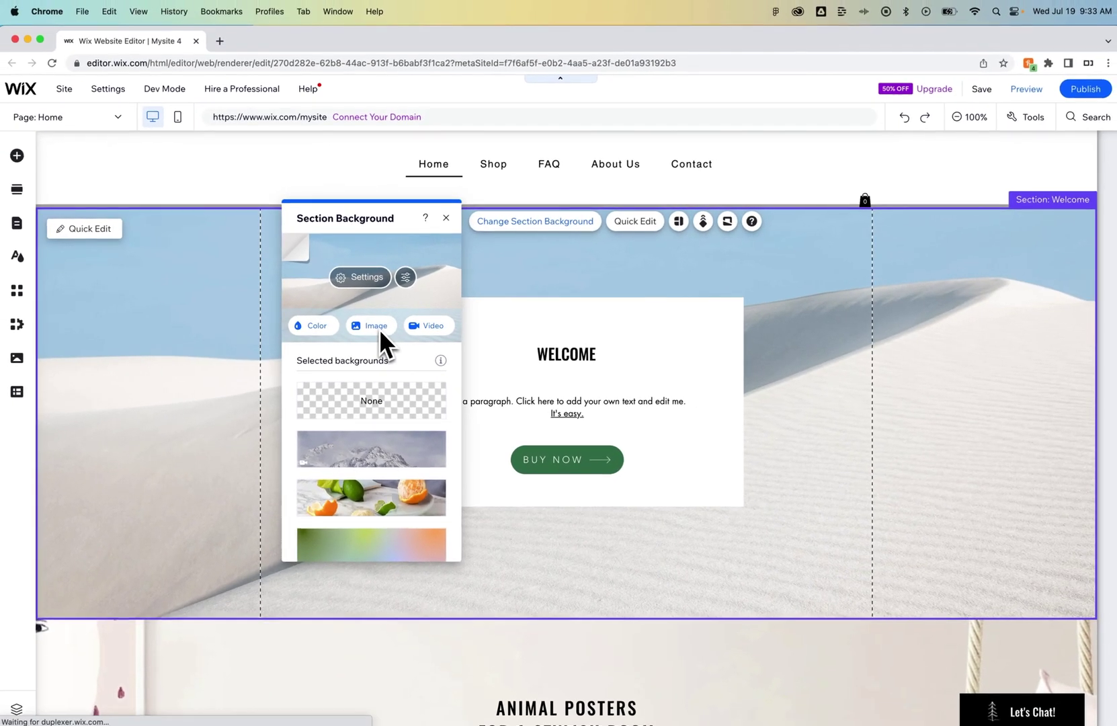
Browse Shutterstock and Unsplash backgrounds, then search Media from Wix for 'mountains'.
click(378, 327)
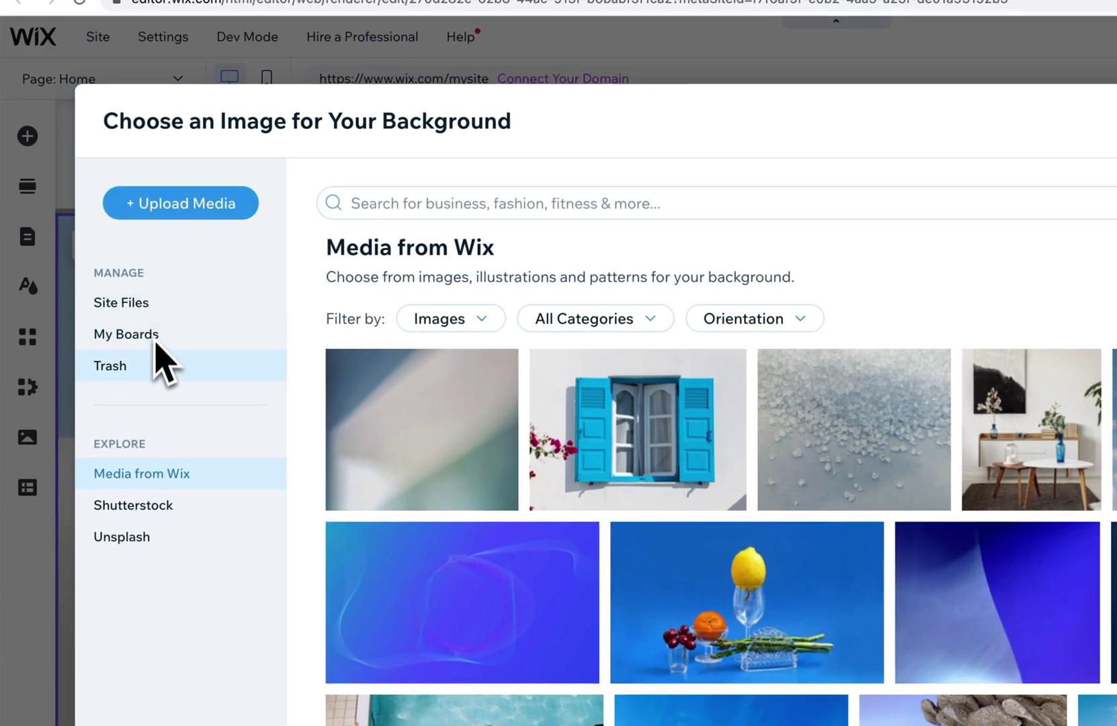
click(189, 507)
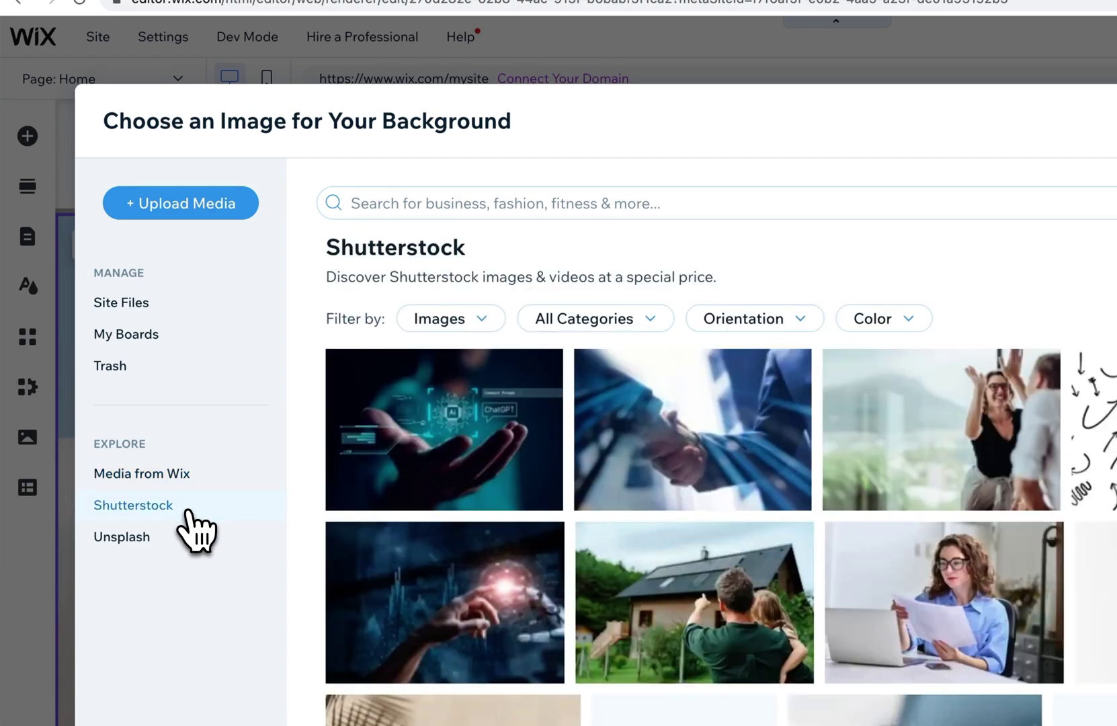
click(173, 541)
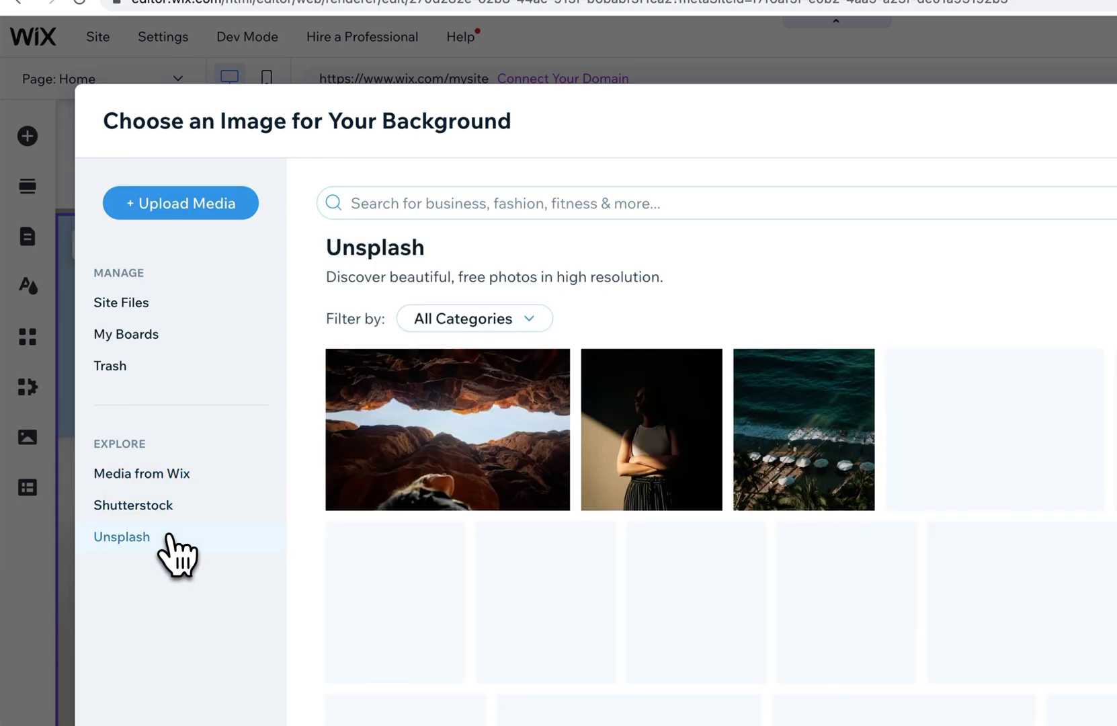
click(176, 475)
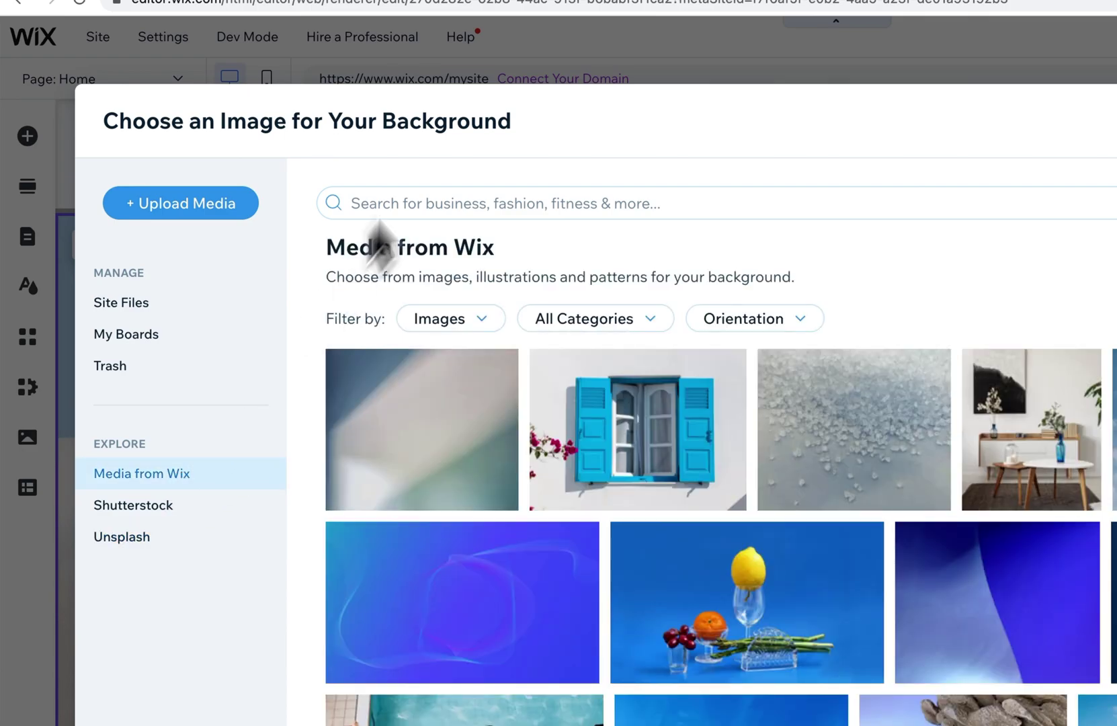
click(444, 202)
text(mou)
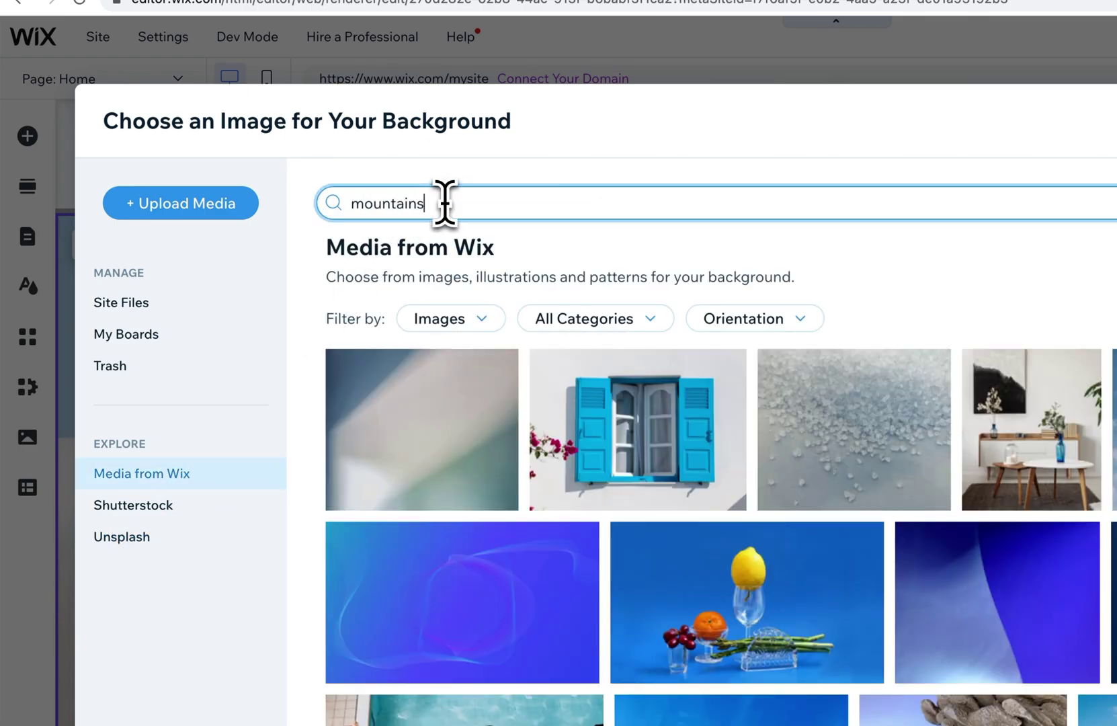
text(ntains)
key(Return)
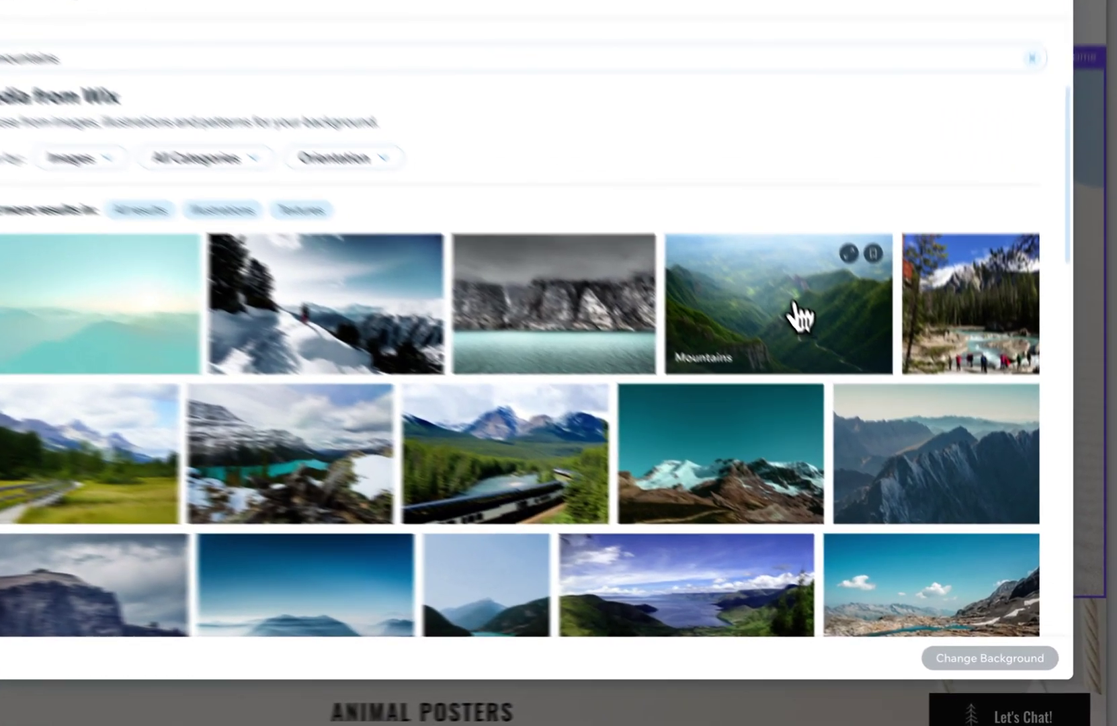
Set the green Mountains photo as the Welcome section background and close the panel.
click(850, 395)
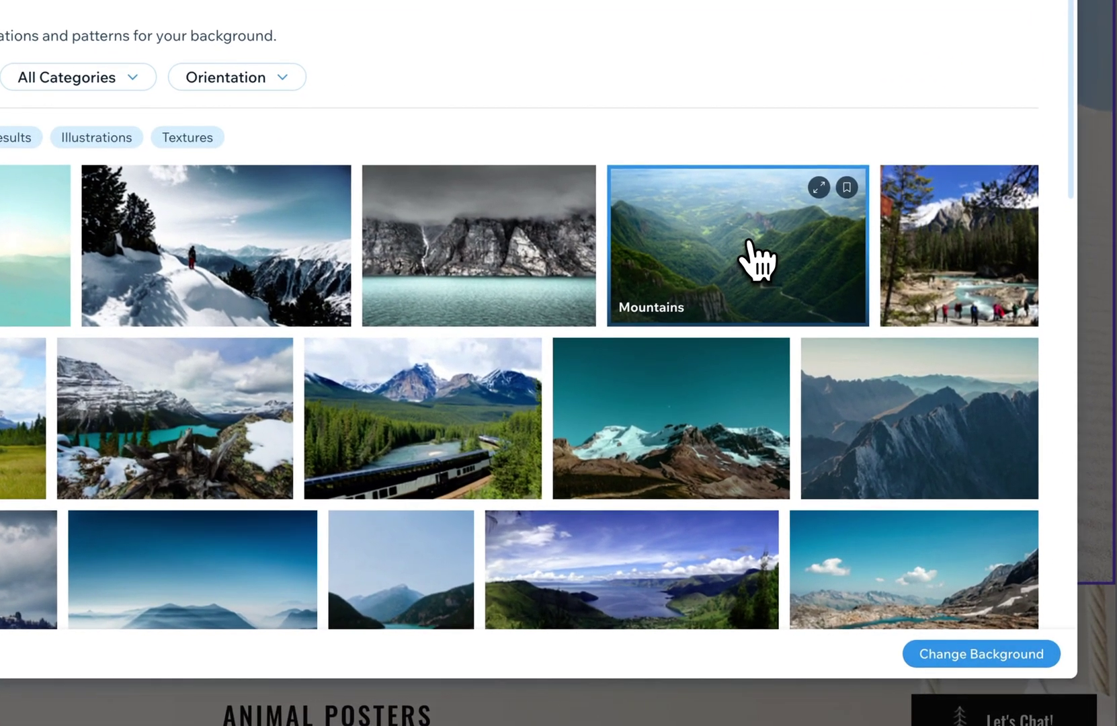
click(961, 655)
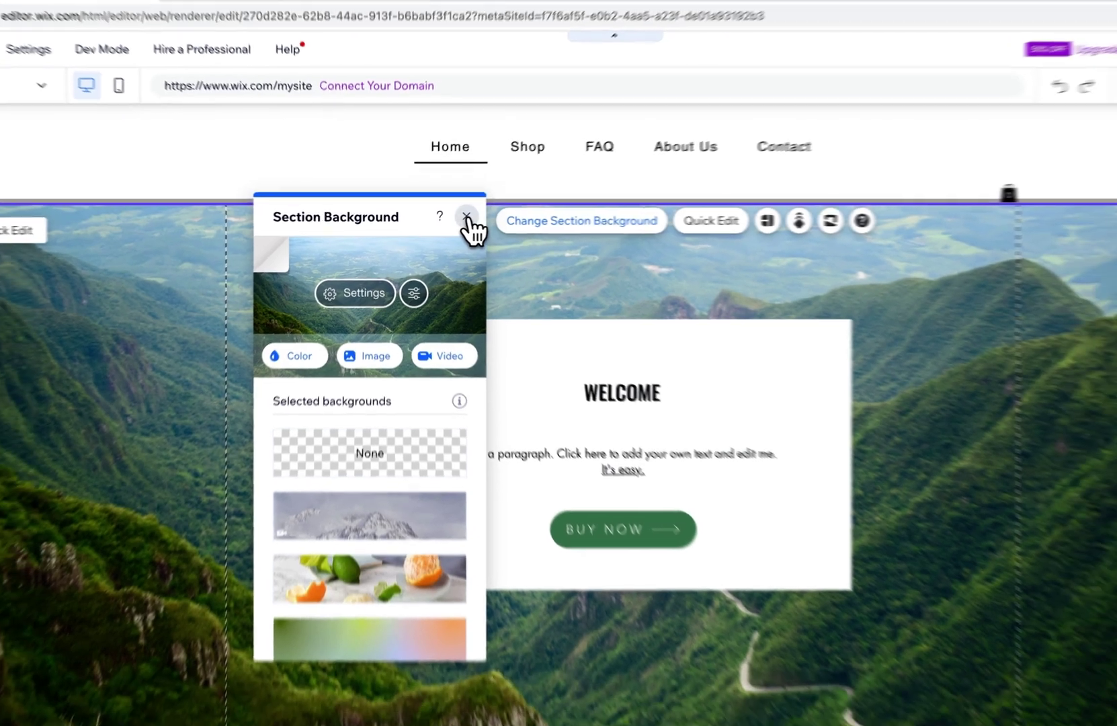
click(466, 217)
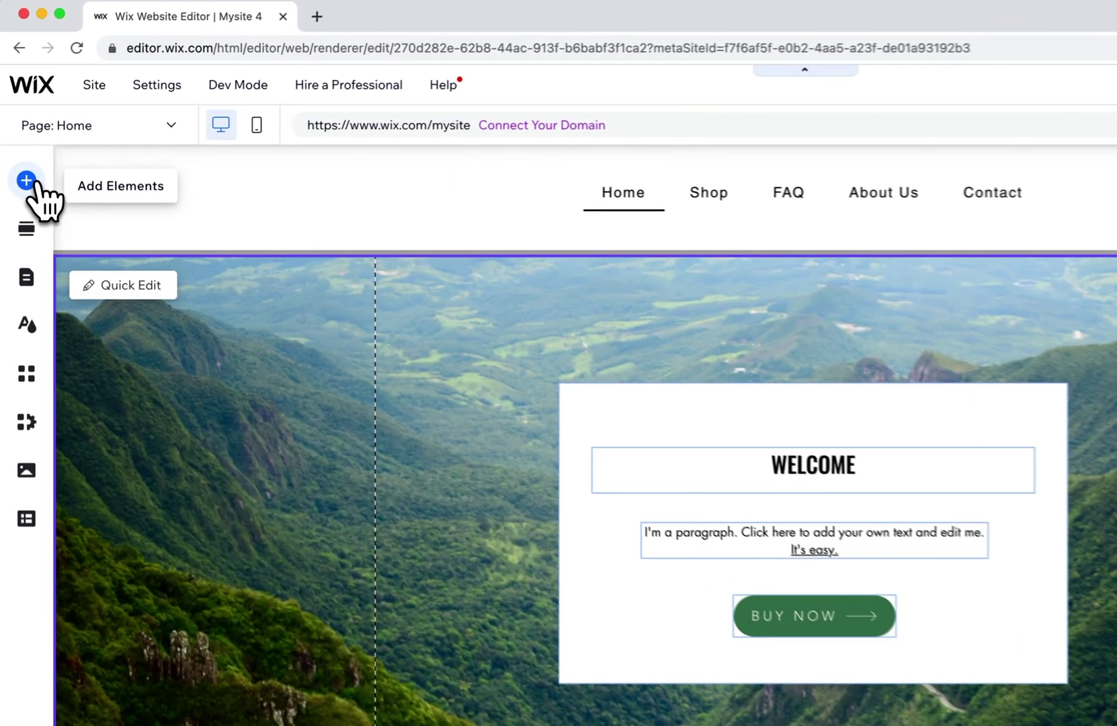
Search the free Wix images under Add Elements > Image for 'bike'.
click(29, 181)
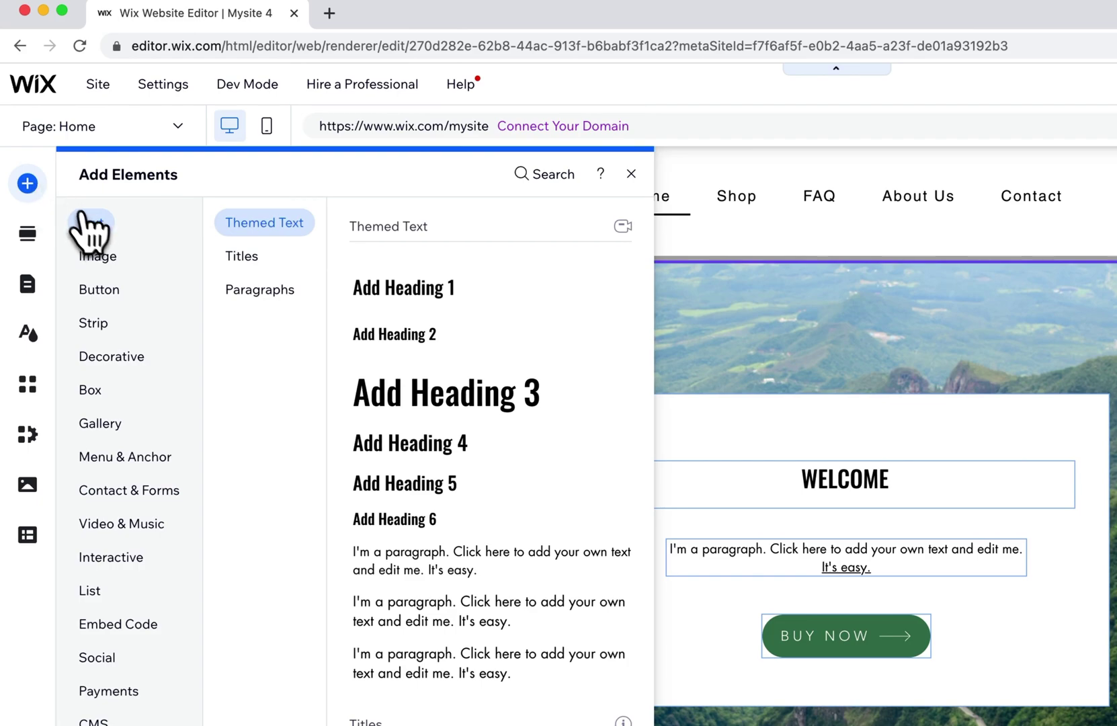
click(98, 256)
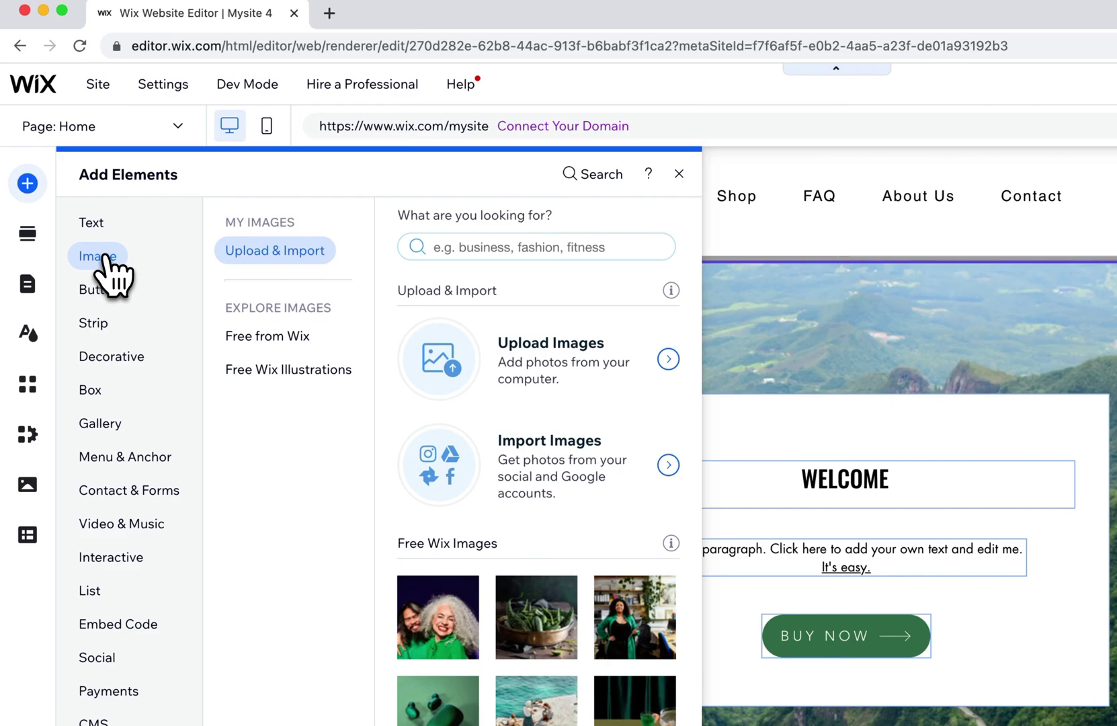
click(295, 336)
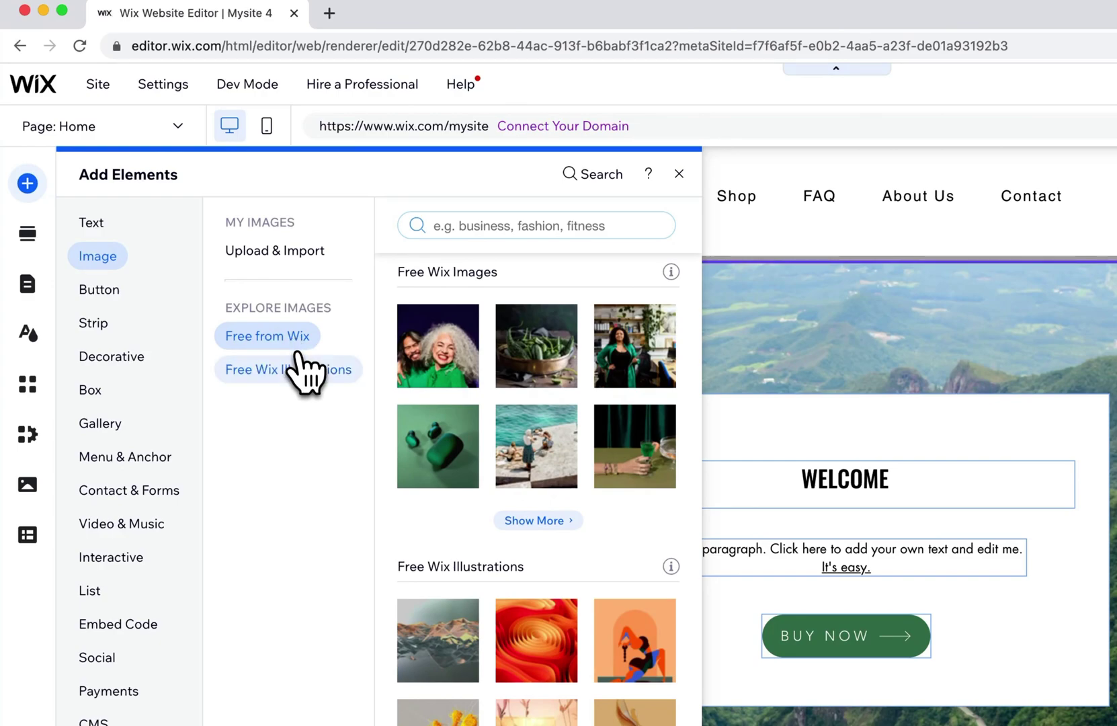
click(300, 368)
click(296, 339)
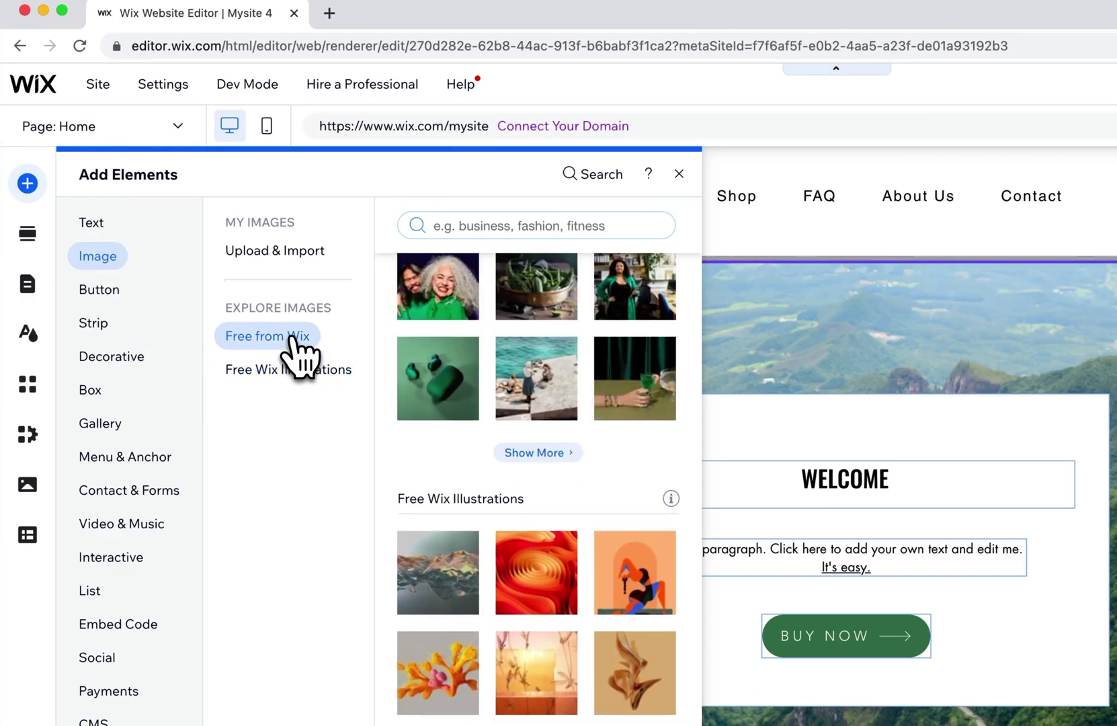
click(531, 225)
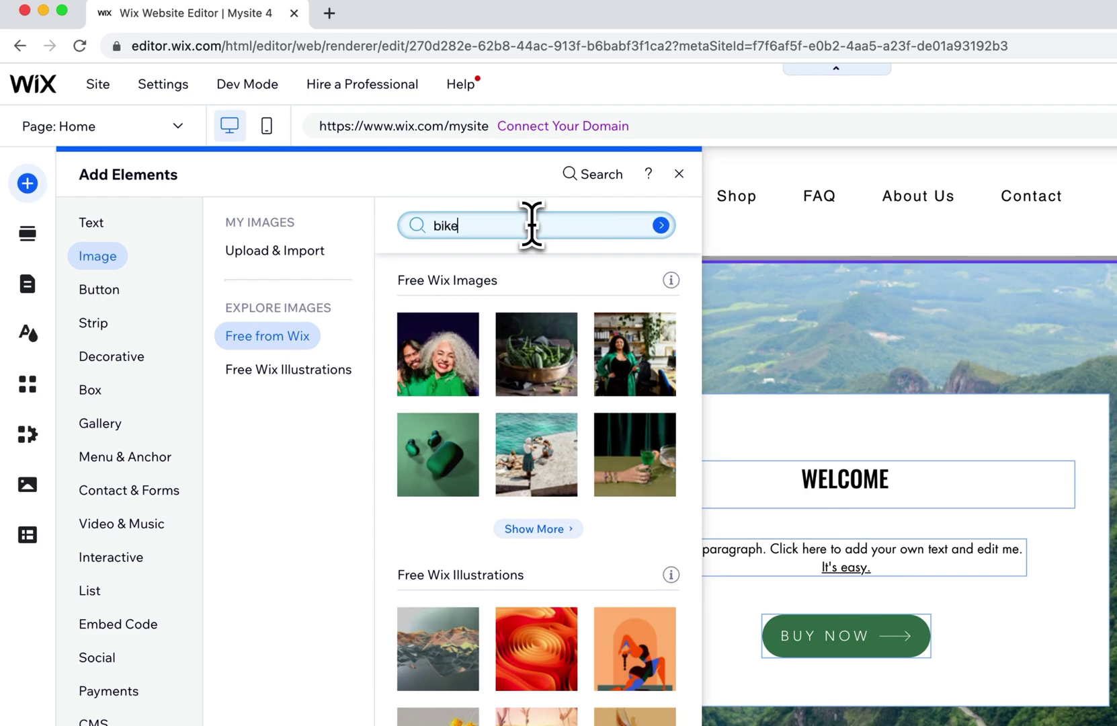
text(bike)
key(Return)
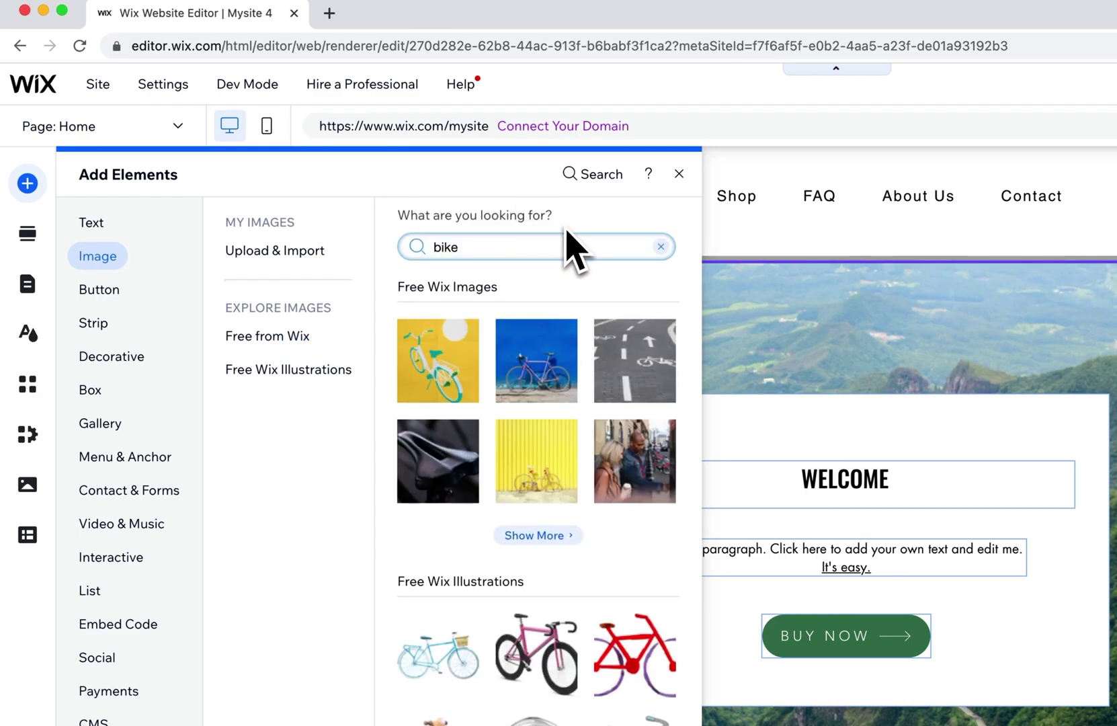
Add the Bike on the Wall photo, shrink it, and centre it below the Welcome box.
mouse_move(550, 368)
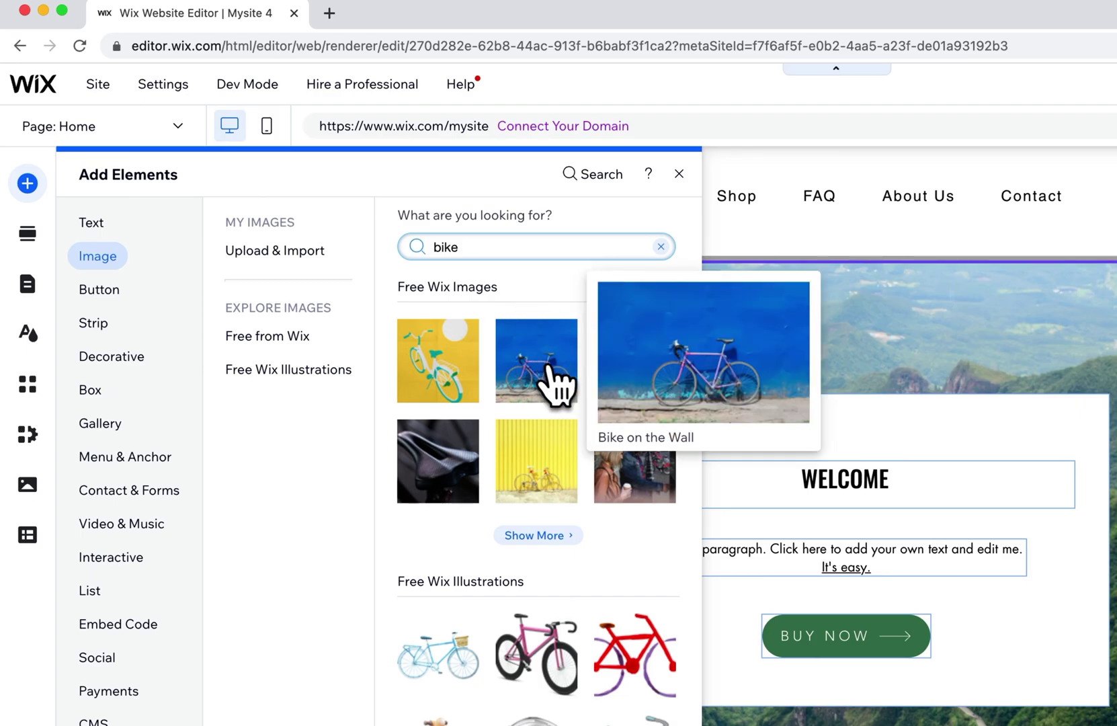
click(550, 381)
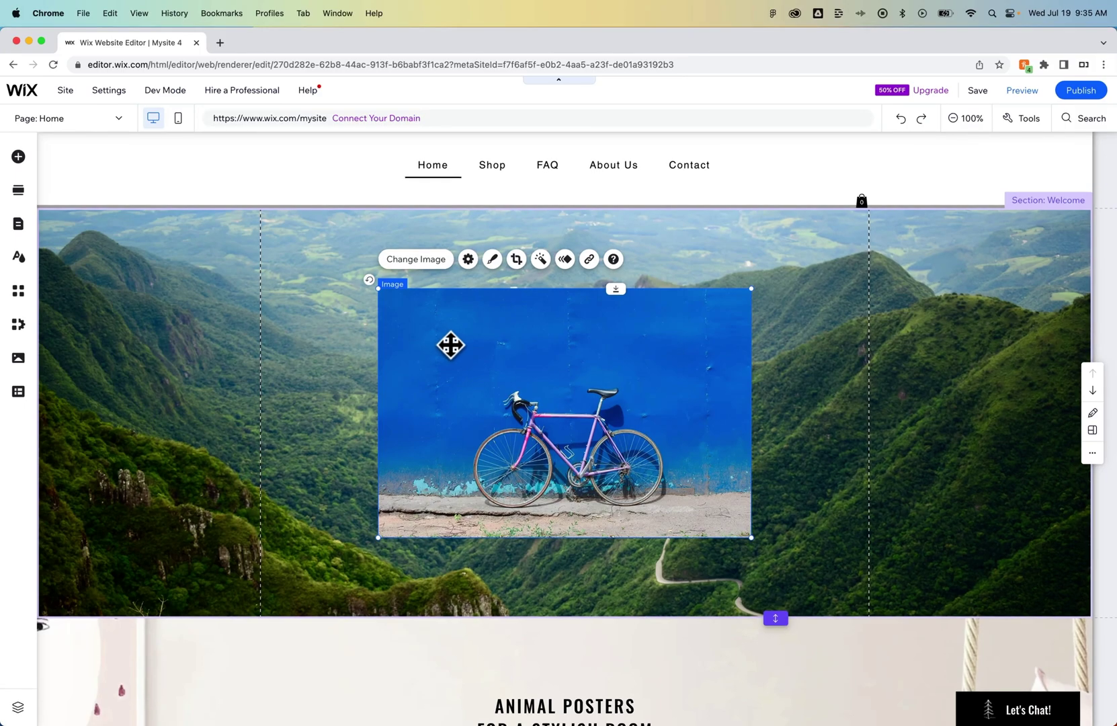
drag(440, 331, 432, 392)
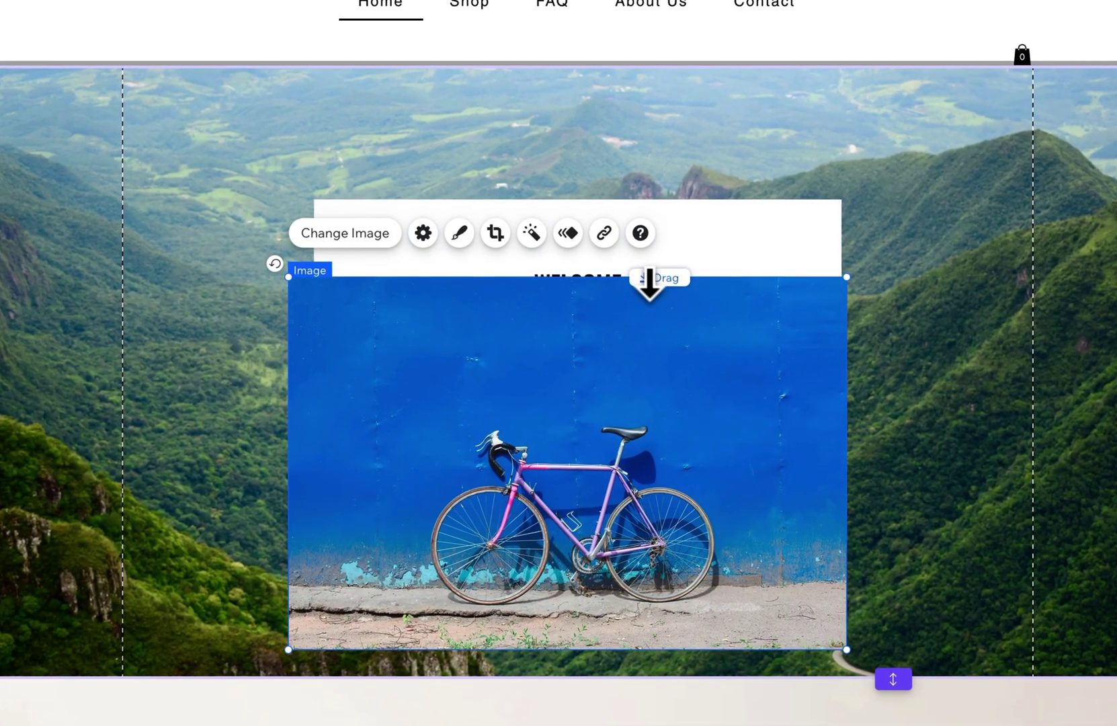
drag(647, 280, 693, 519)
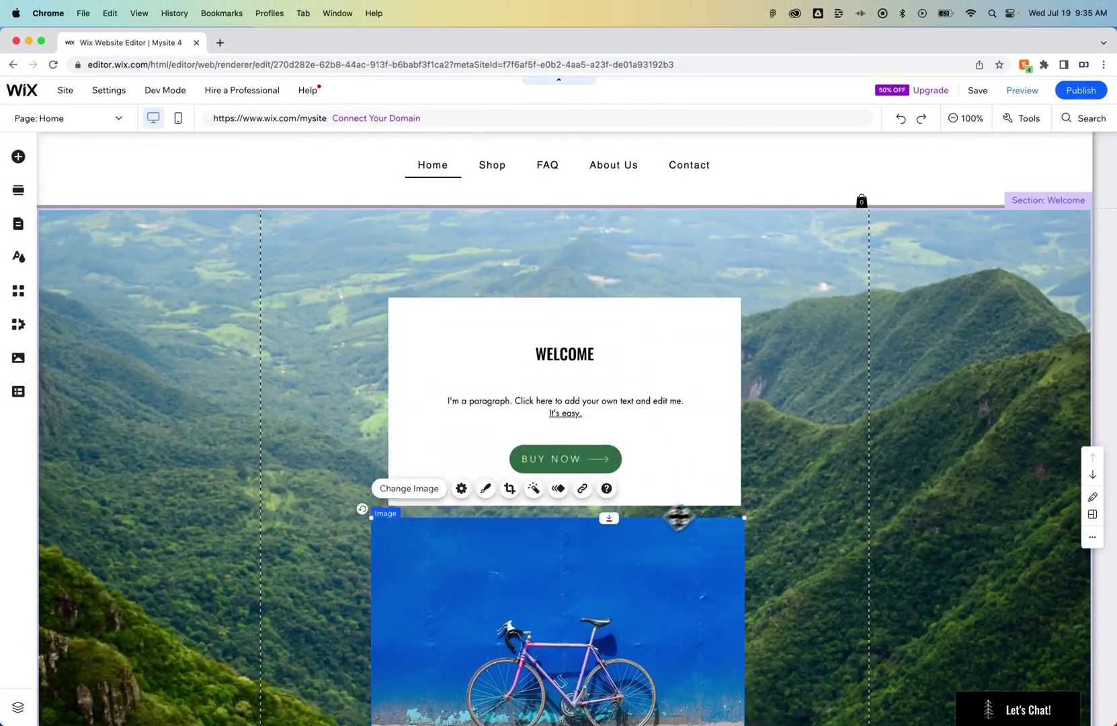
scroll(678, 516, down, 3)
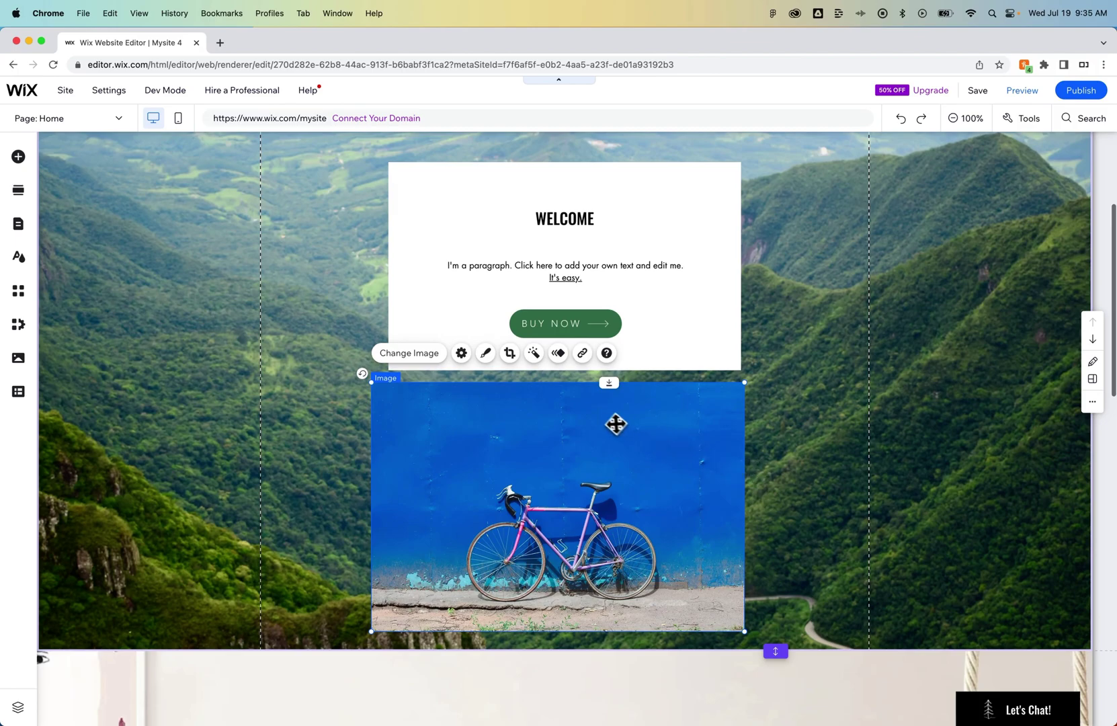
drag(744, 382, 588, 460)
drag(571, 506, 655, 439)
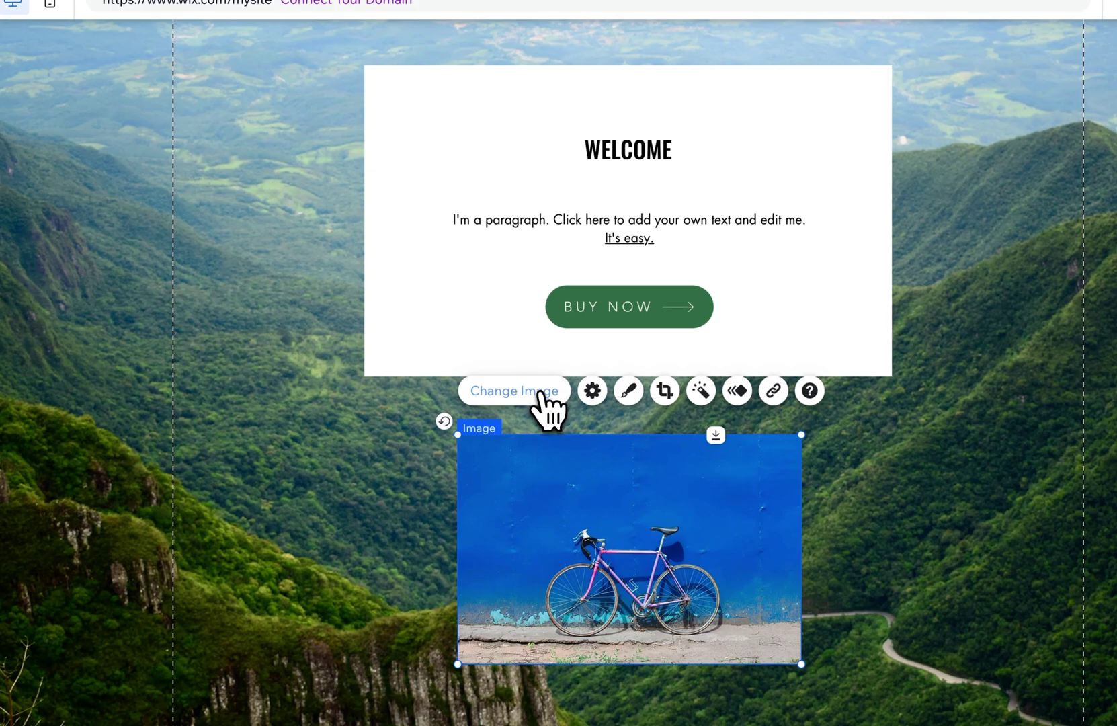
Open the bike photo's image picker, then close it, keeping the current photo.
click(540, 393)
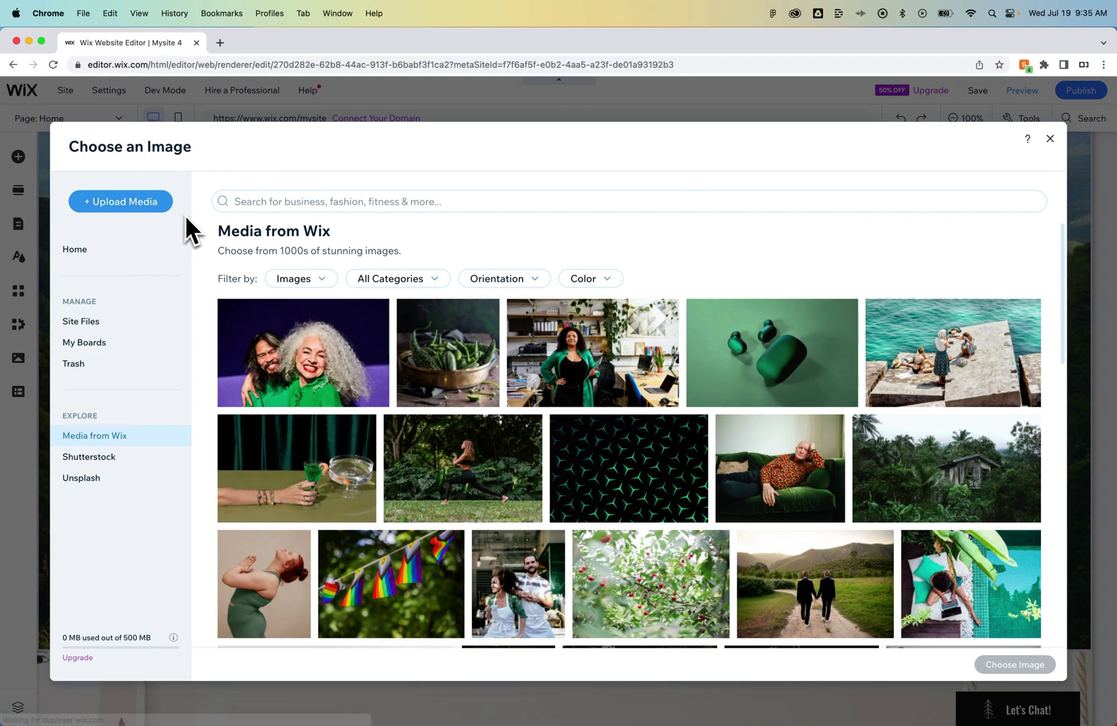
click(1050, 139)
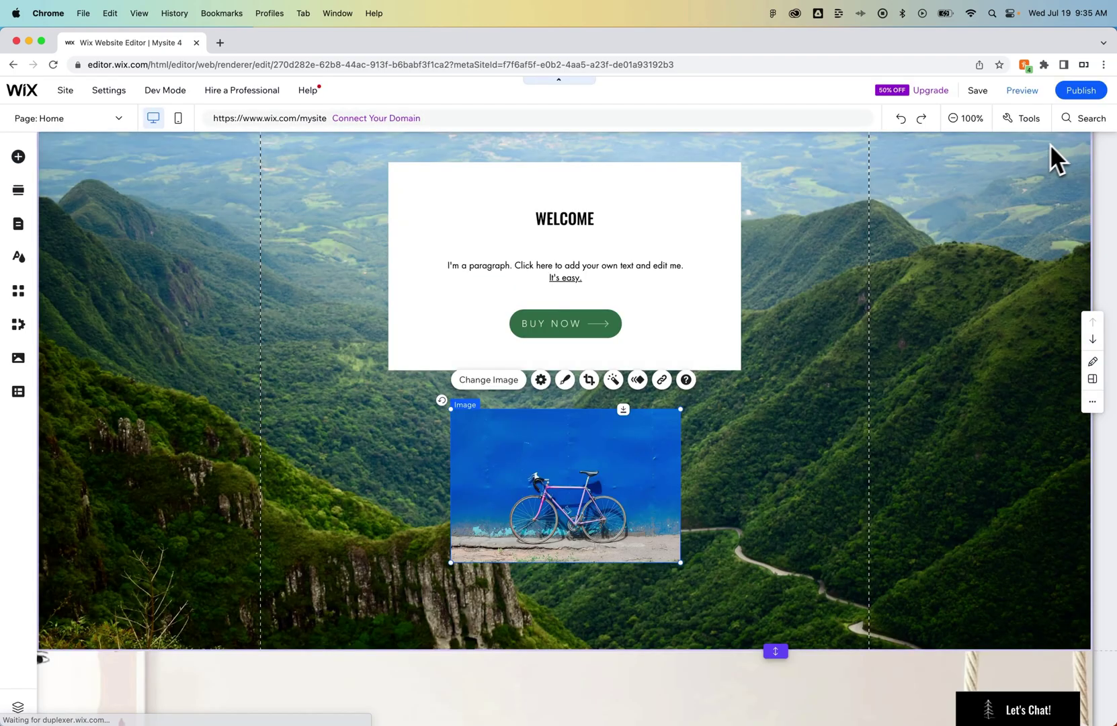
click(541, 380)
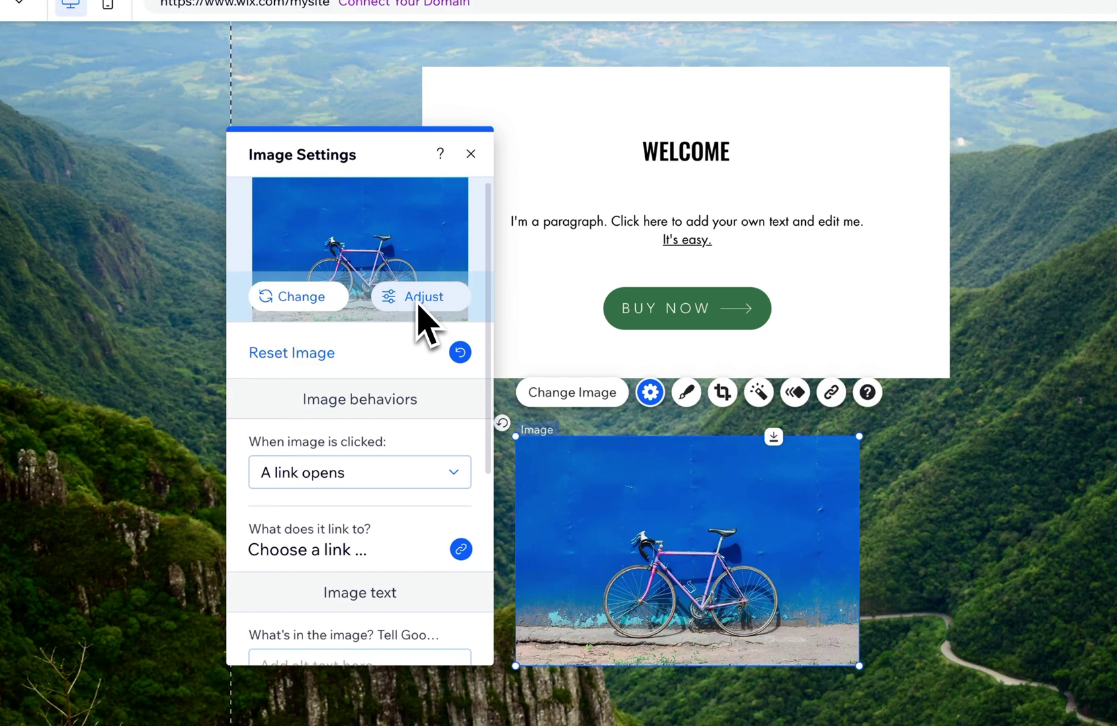
scroll(386, 448, down, 2)
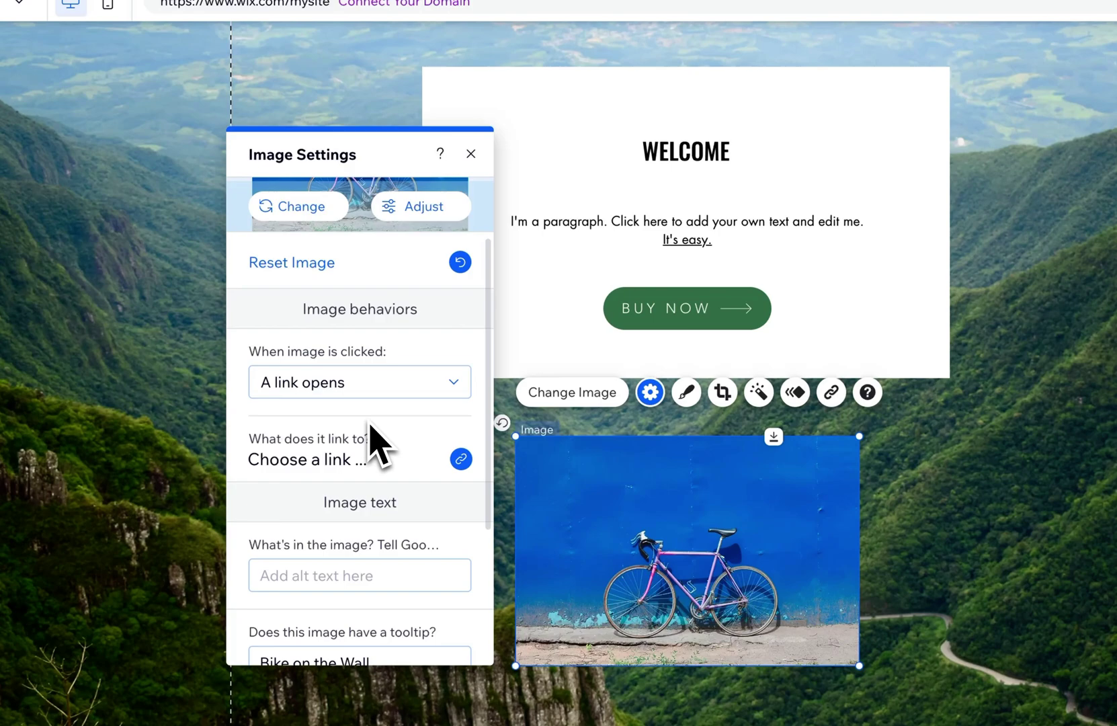
scroll(379, 447, down, 4)
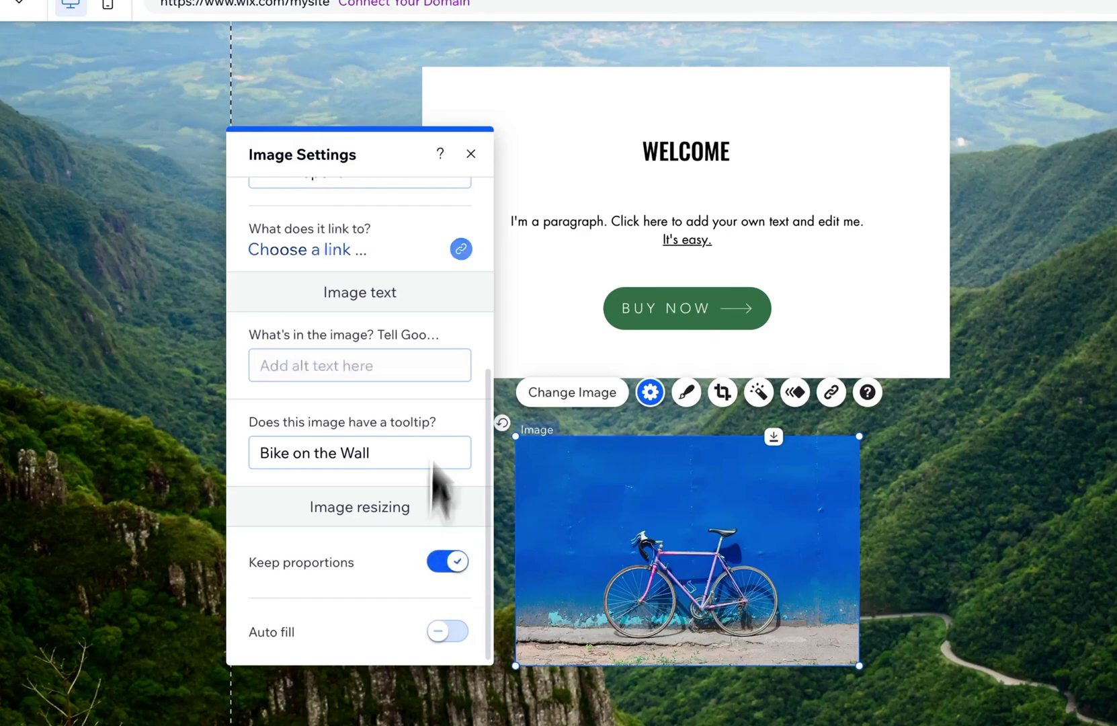
click(470, 154)
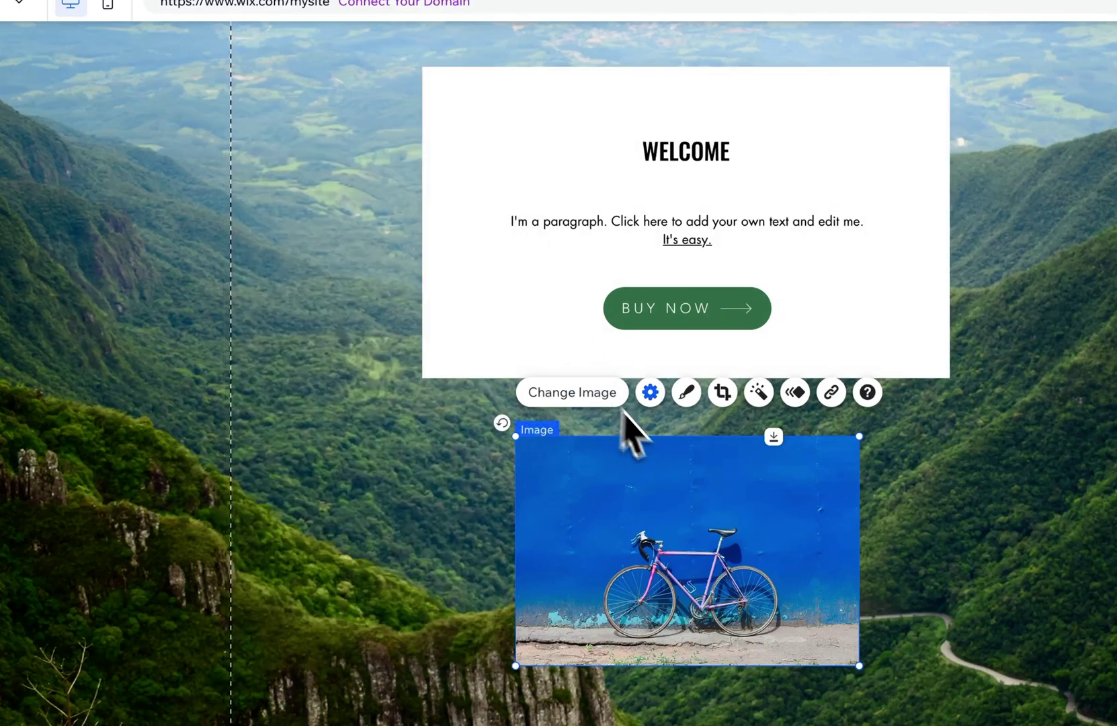
Apply the tape-corner themed frame to the bike photo.
click(687, 393)
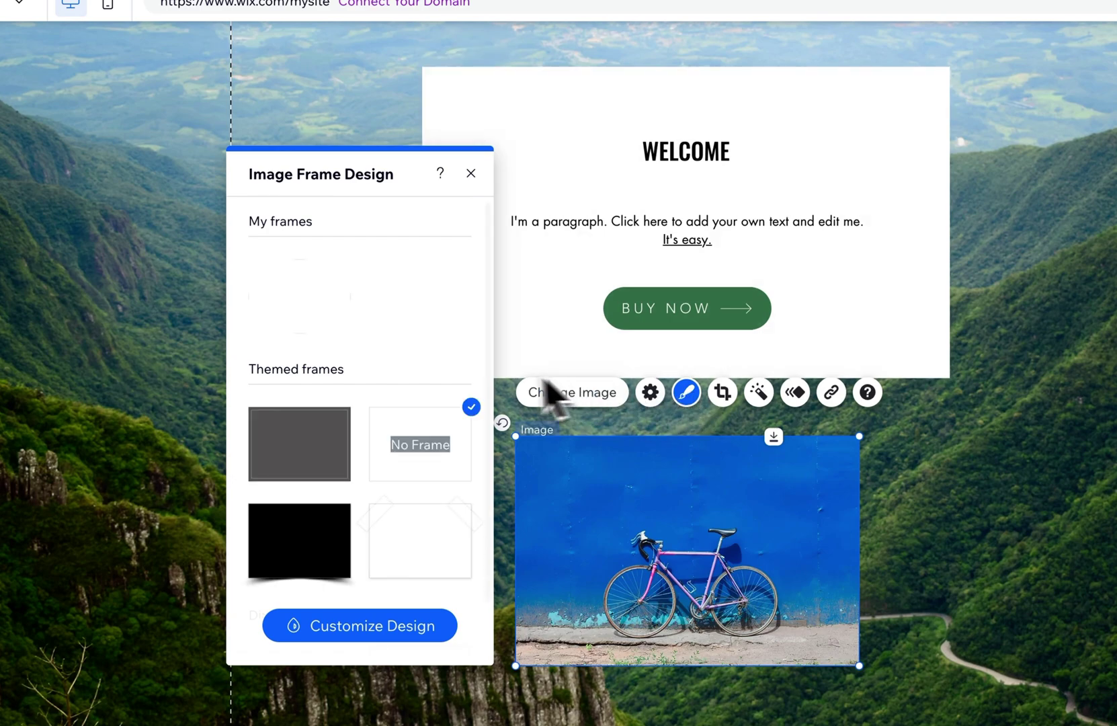
click(407, 531)
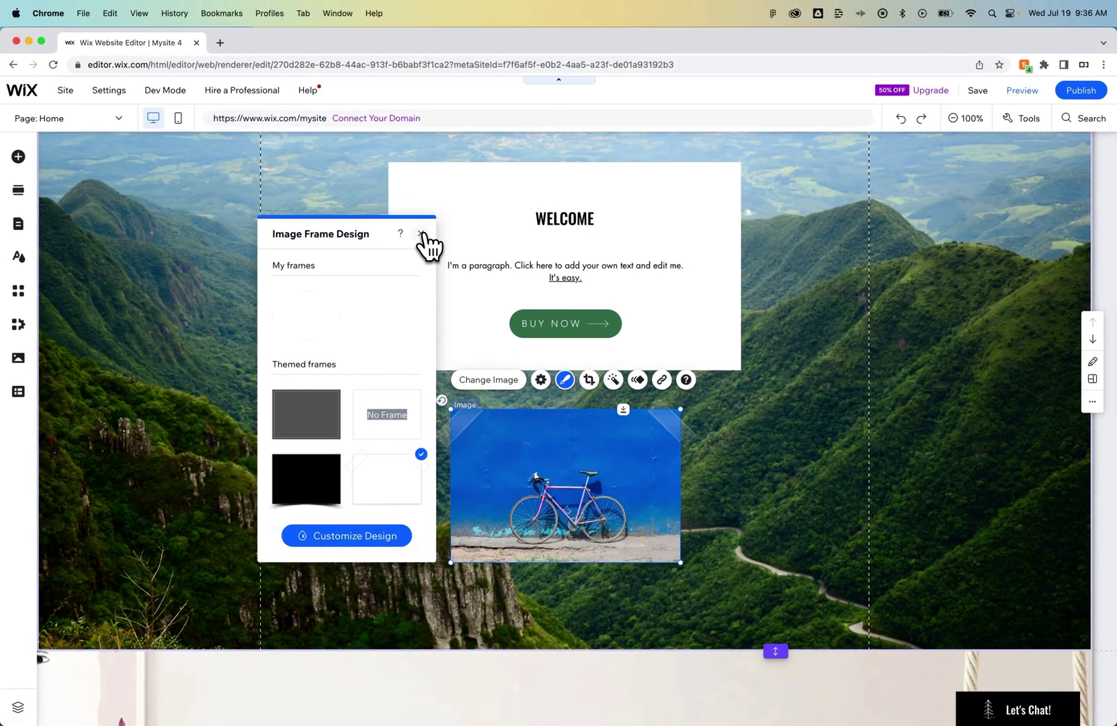
click(421, 233)
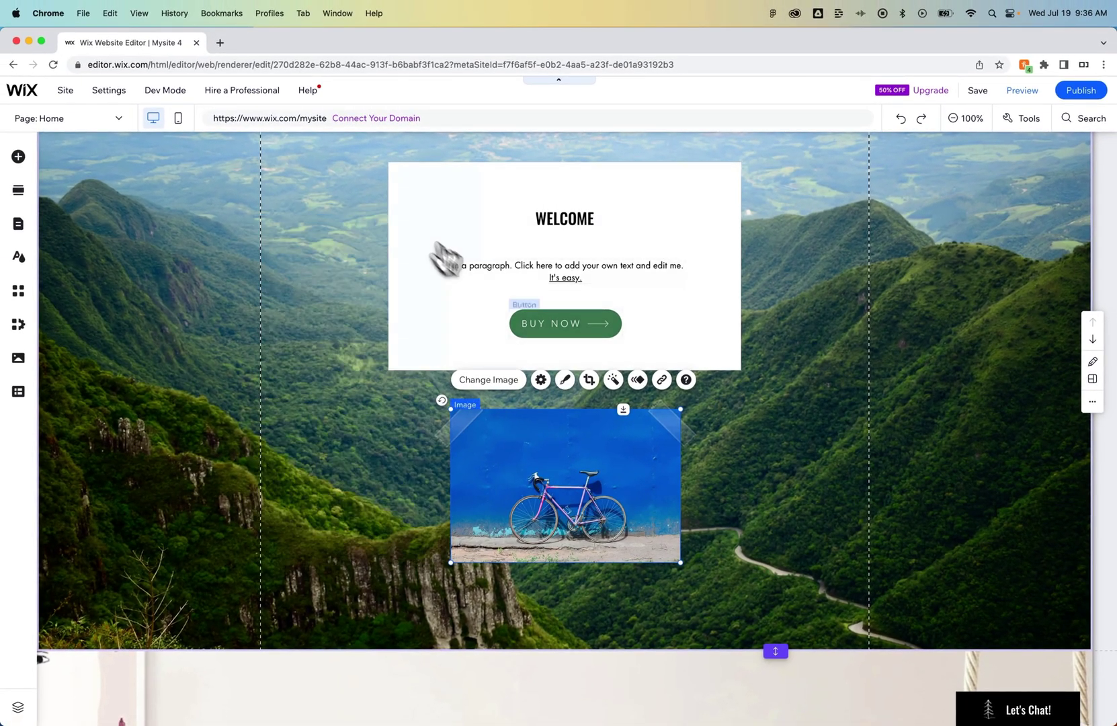
Crop the bike photo, adjusting zoom, trimming the top and repositioning the bicycle.
click(594, 381)
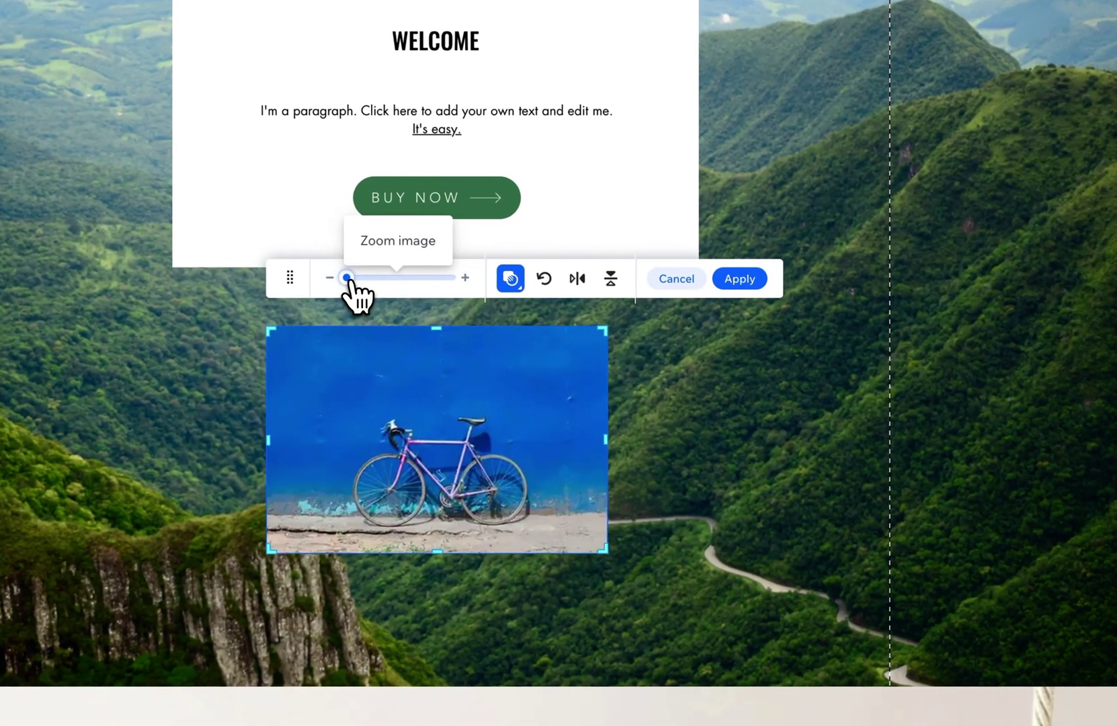
drag(501, 326, 508, 327)
drag(361, 281, 352, 295)
drag(443, 334, 441, 374)
mouse_move(507, 457)
mouse_down()
mouse_move(499, 478)
mouse_move(526, 440)
mouse_move(508, 439)
mouse_up()
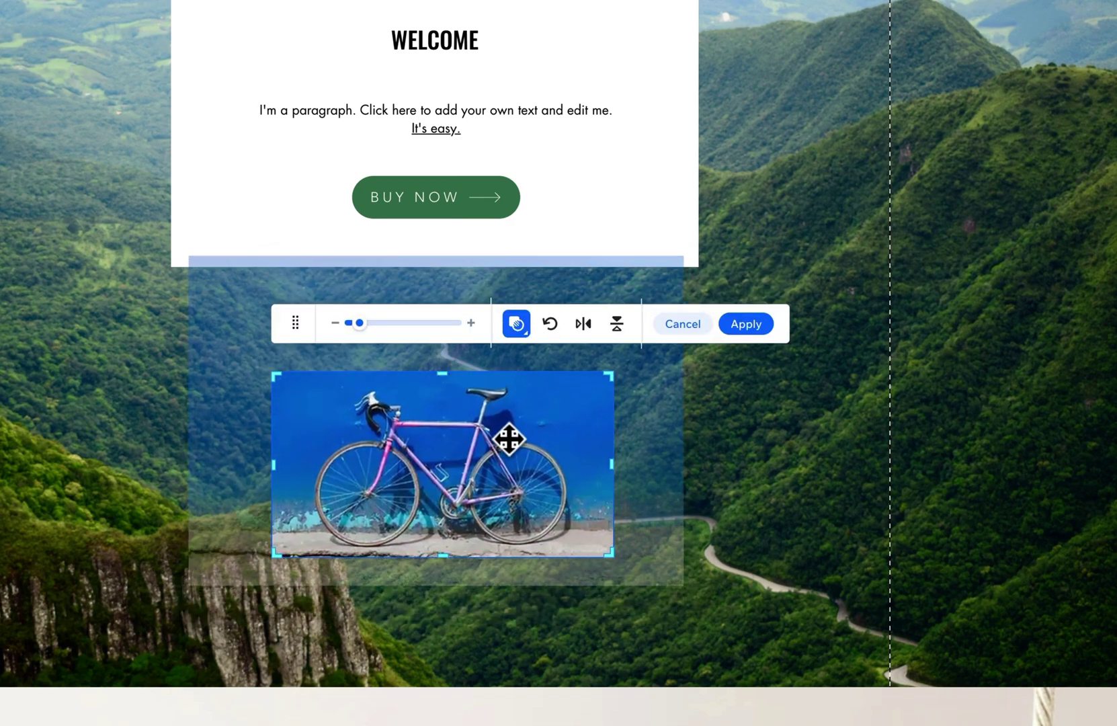
mouse_move(610, 379)
mouse_down()
mouse_move(544, 389)
mouse_move(604, 359)
mouse_move(613, 366)
mouse_up()
drag(618, 463, 616, 463)
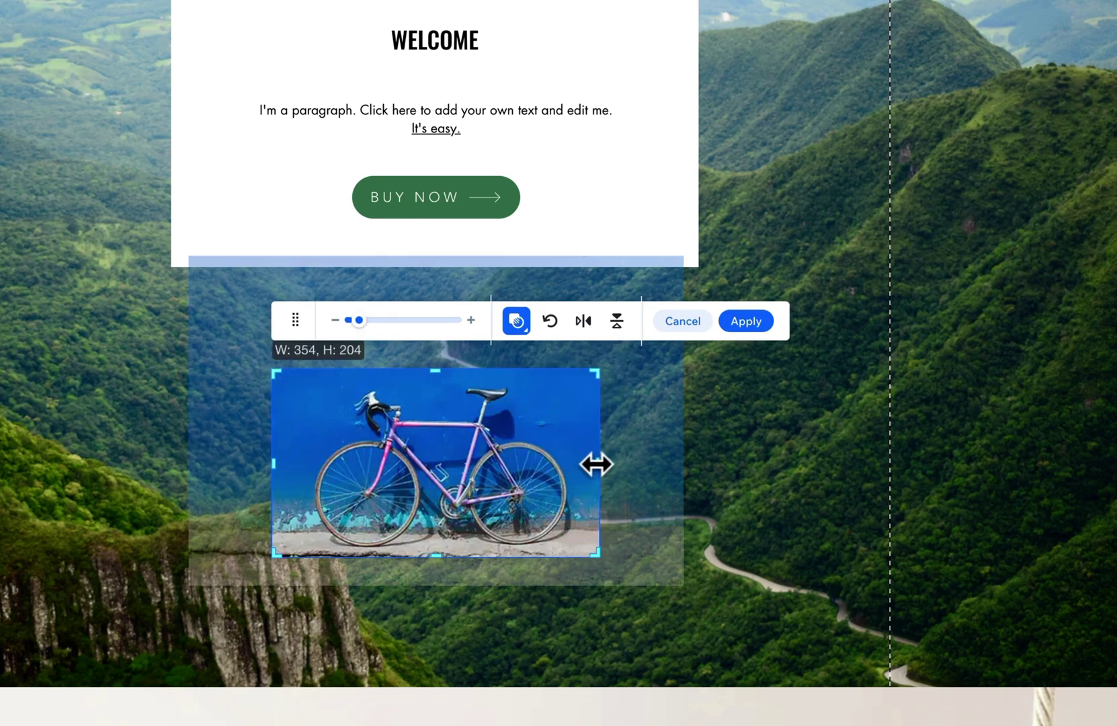
drag(596, 464, 611, 464)
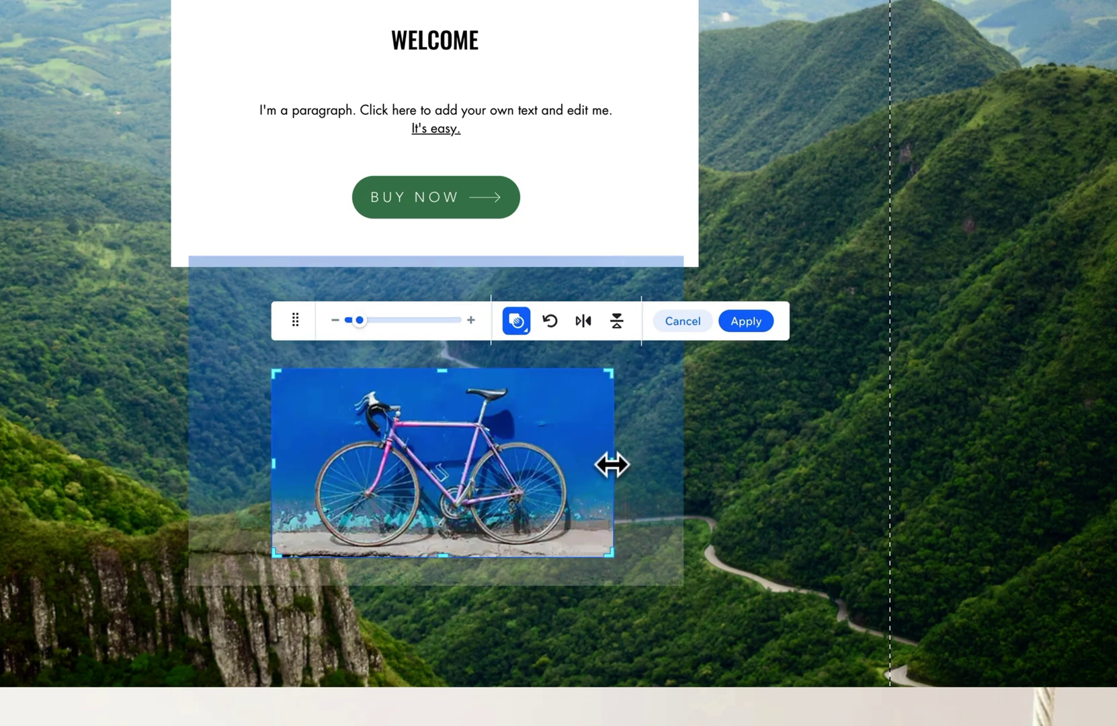
Reset the crop proportions, widen the crop to both sides, and apply it.
click(551, 322)
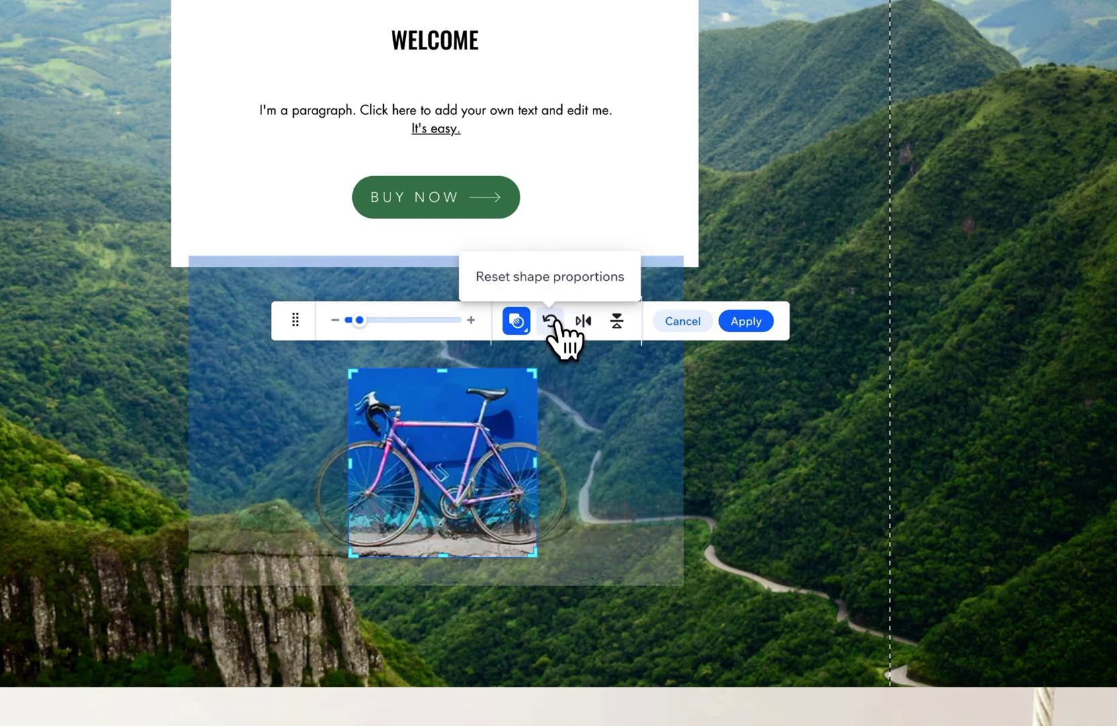
click(514, 324)
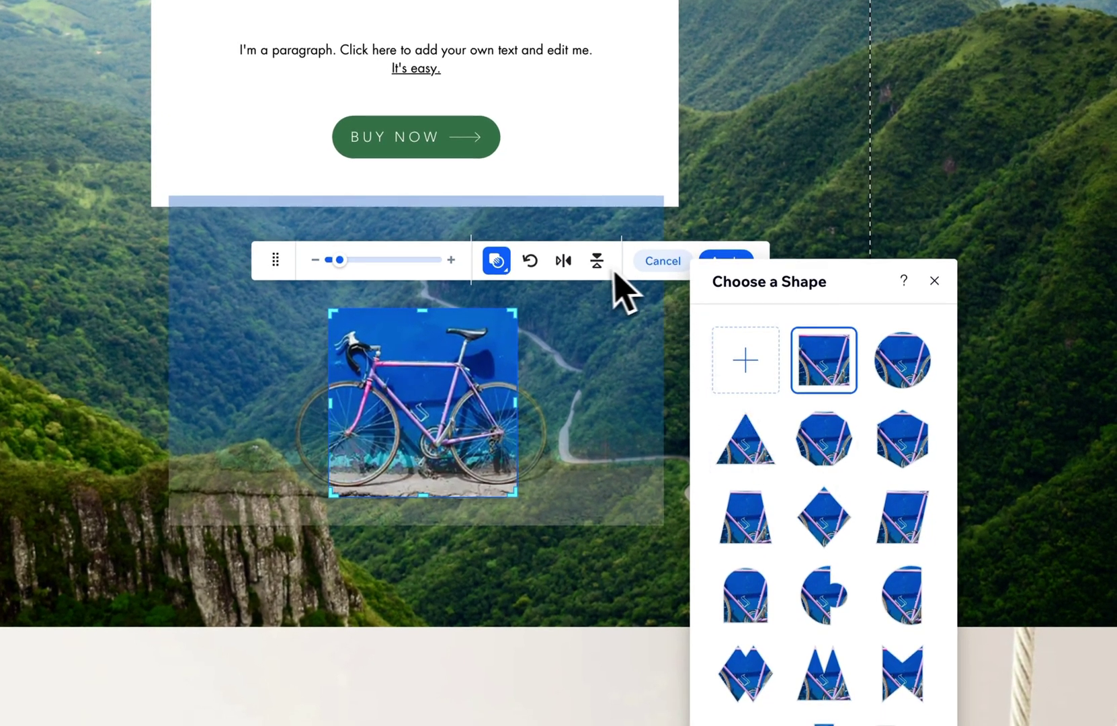
click(608, 282)
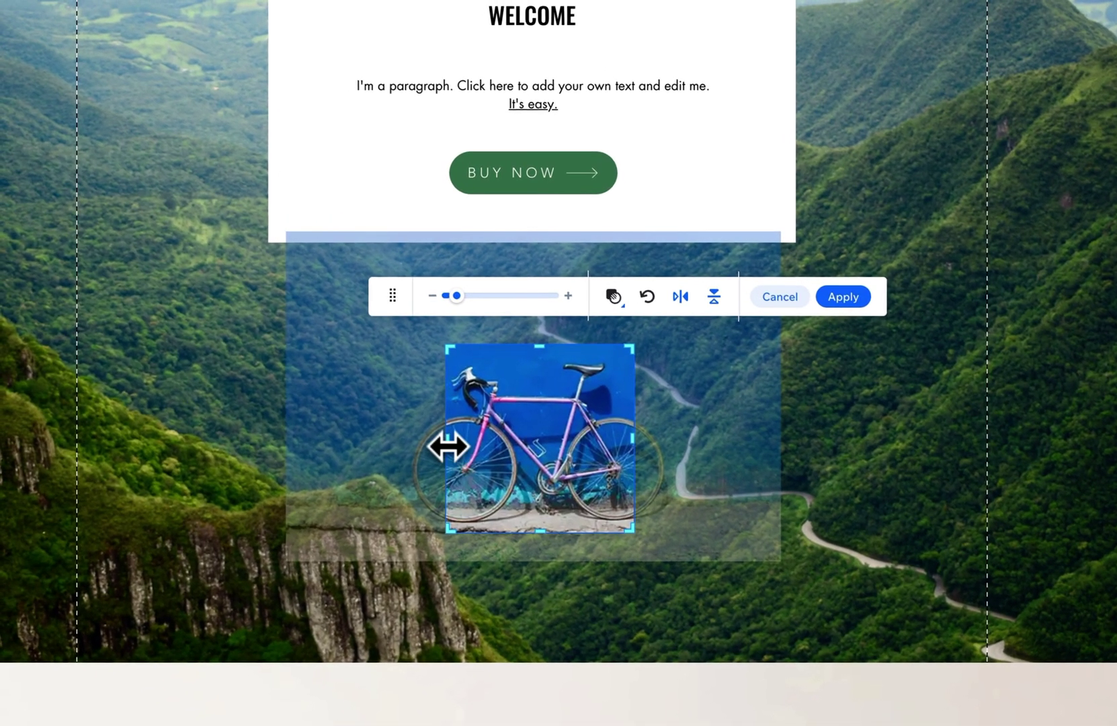
drag(438, 440, 354, 441)
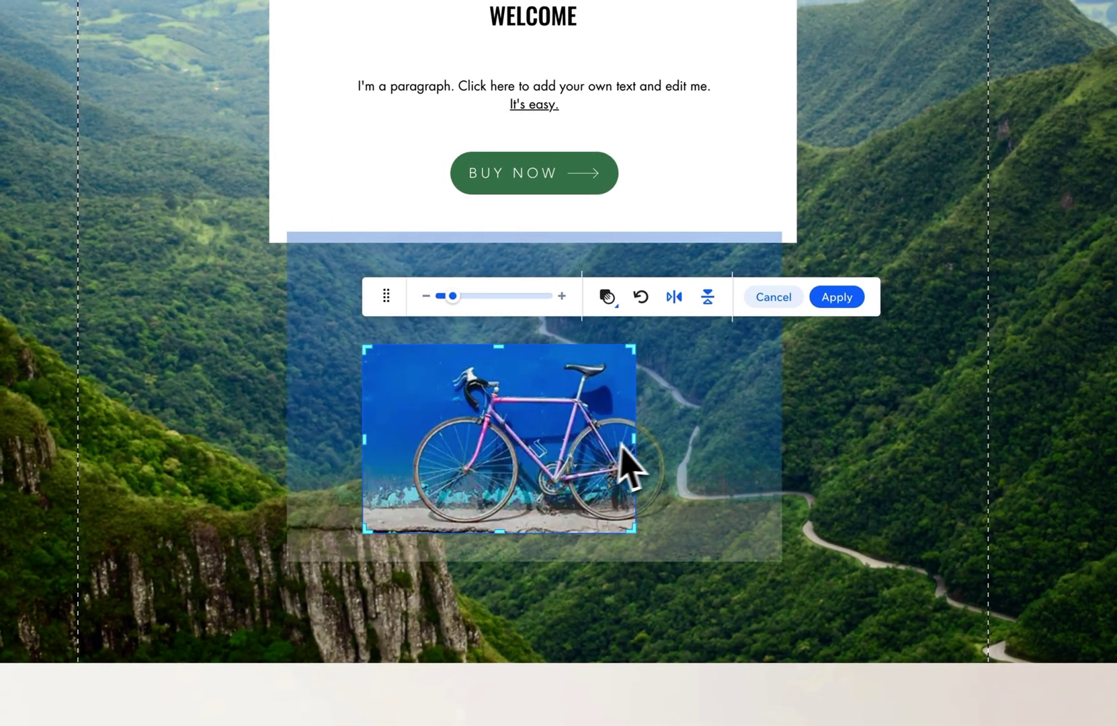
drag(636, 438, 711, 442)
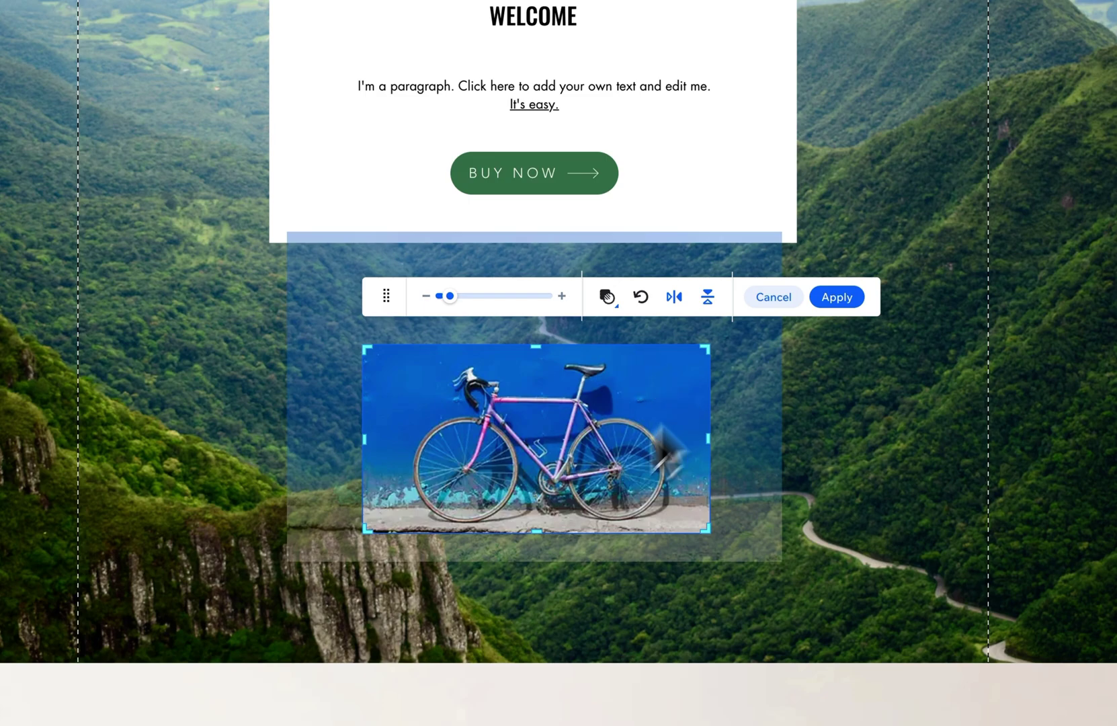
click(838, 298)
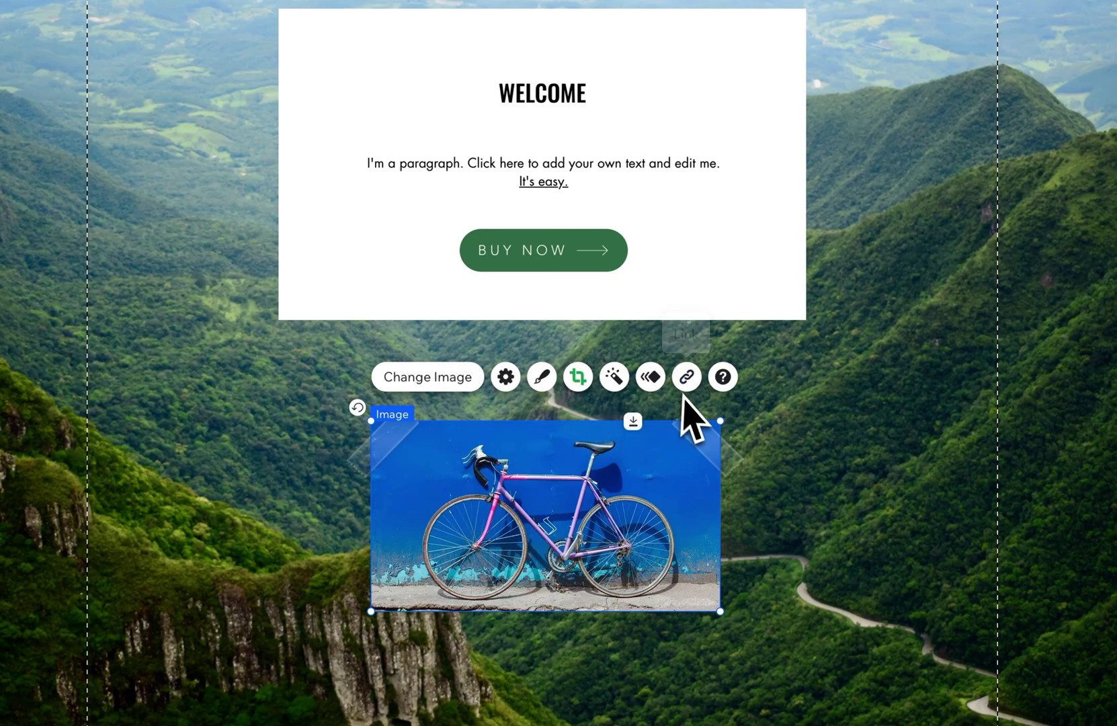
After trying Faded and Darken, give the bike photo the black-and-white Kennedy filter.
click(614, 379)
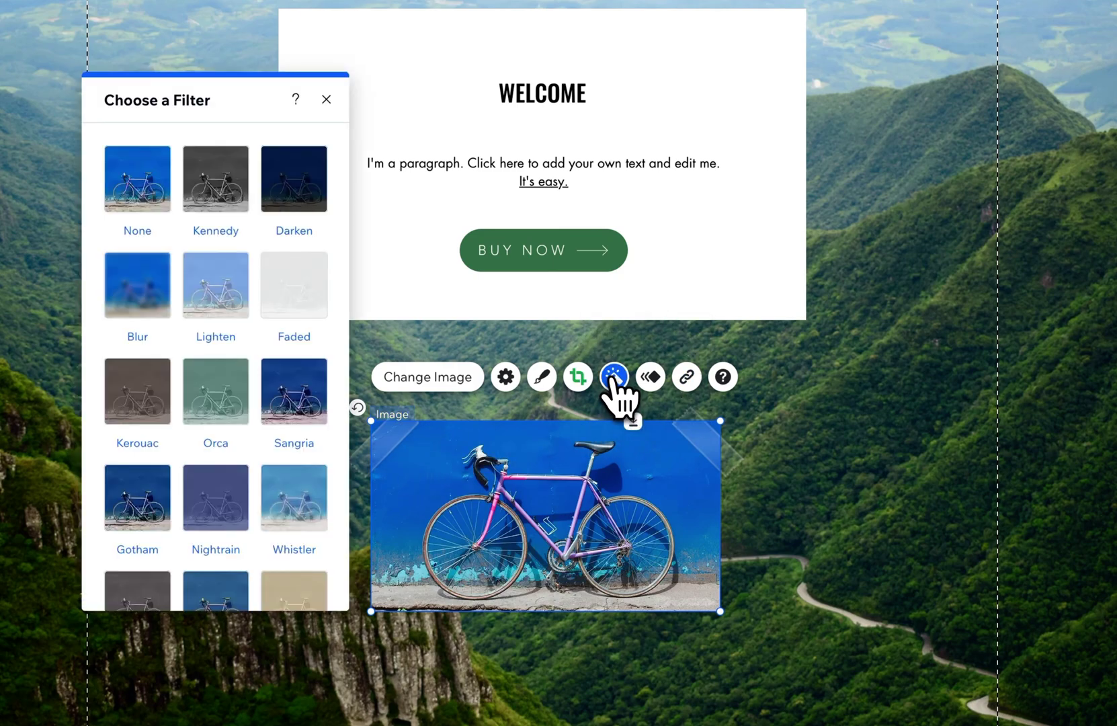
click(302, 296)
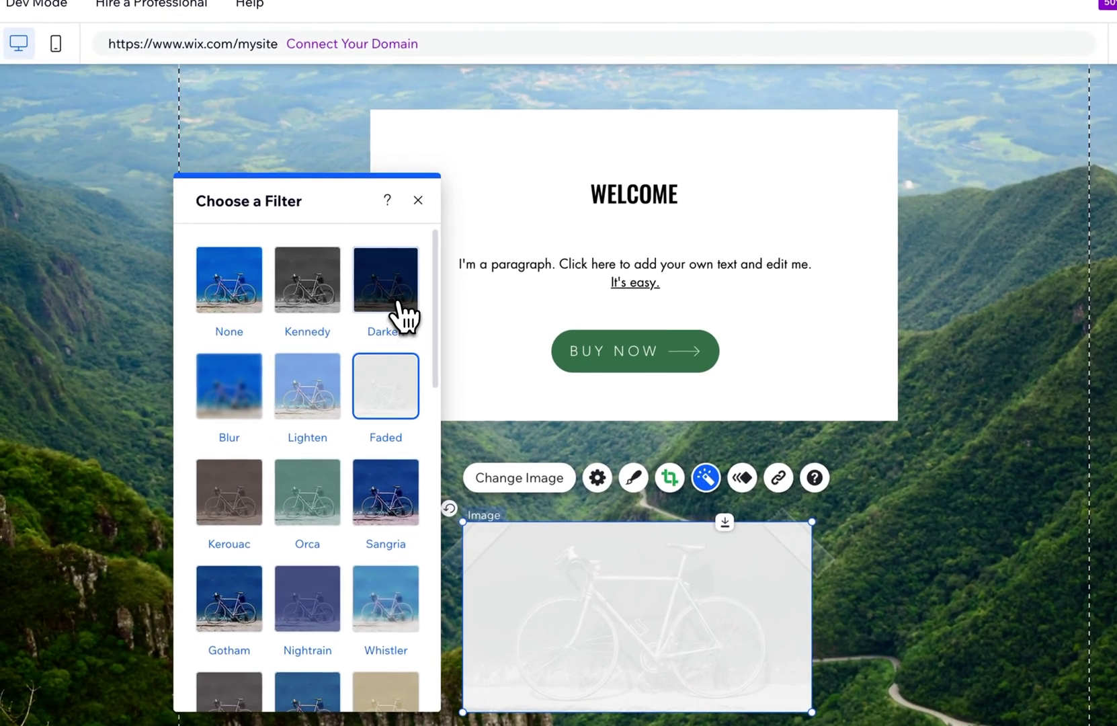
click(345, 245)
click(248, 235)
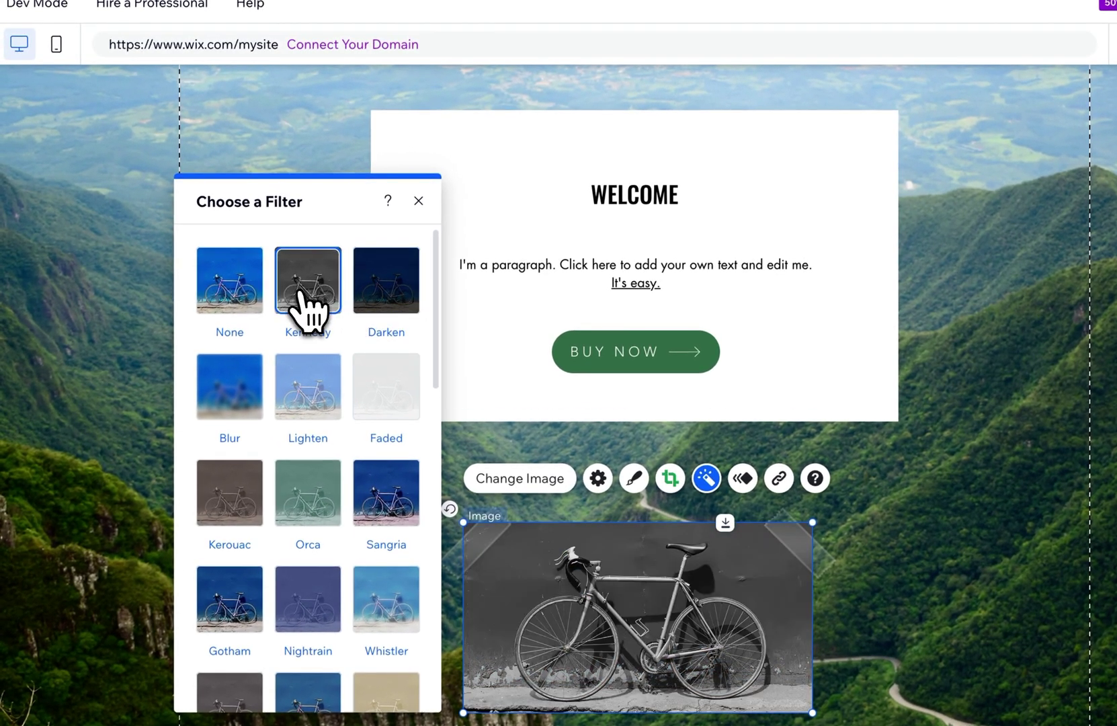
click(418, 200)
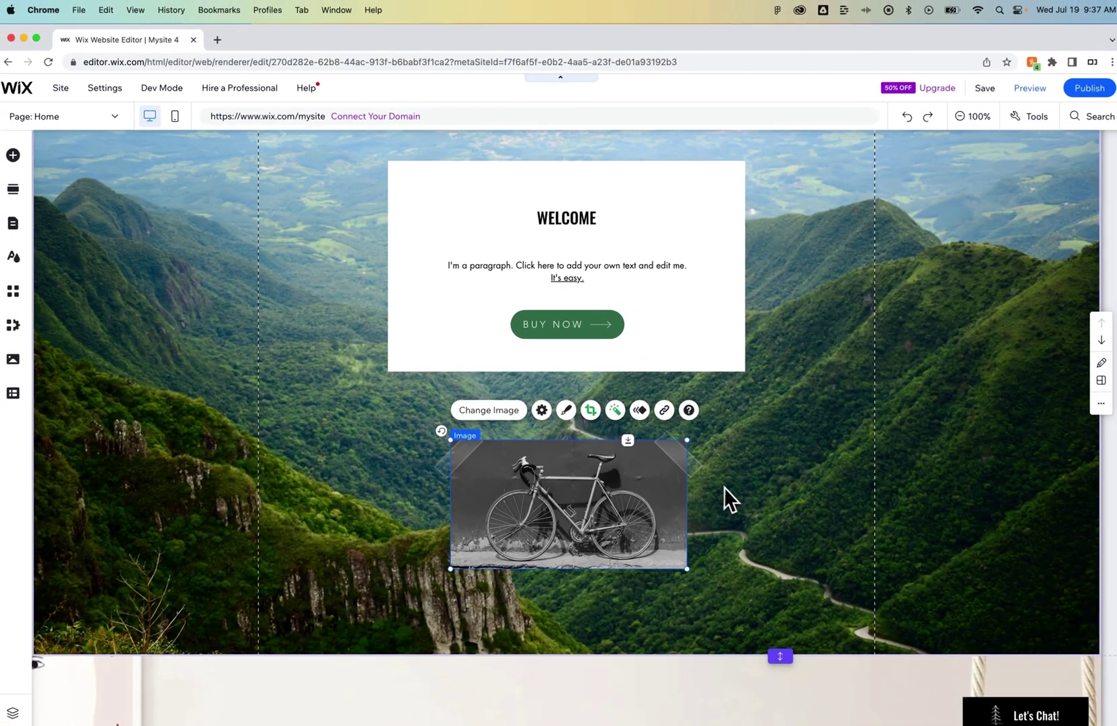
click(879, 599)
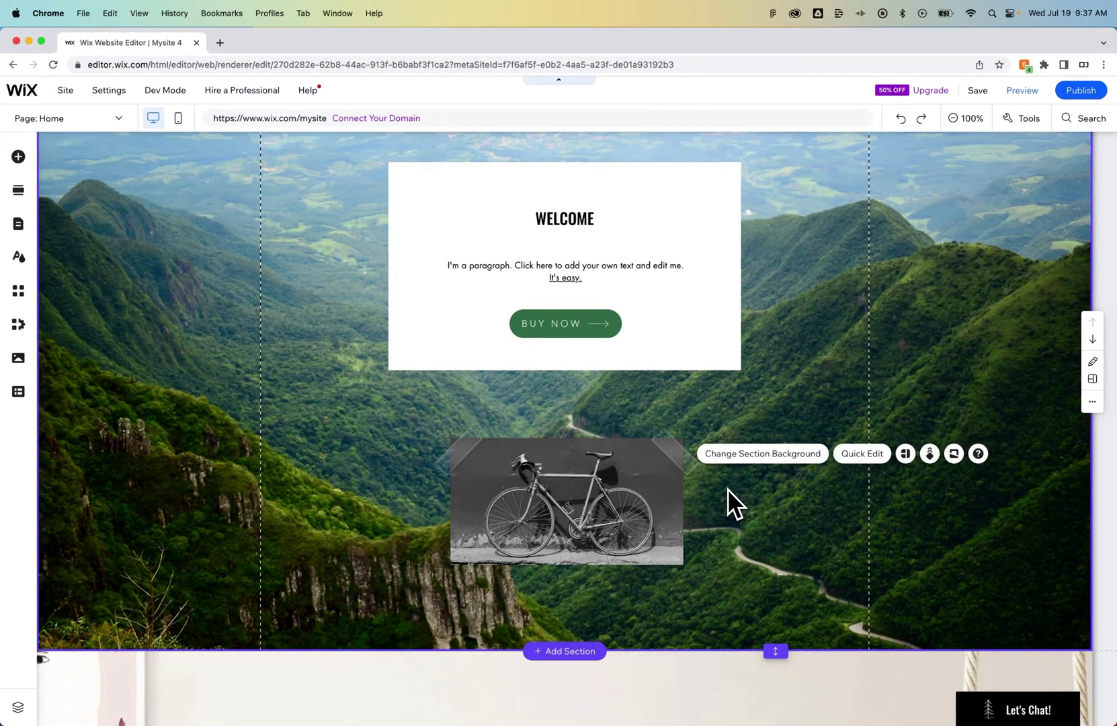